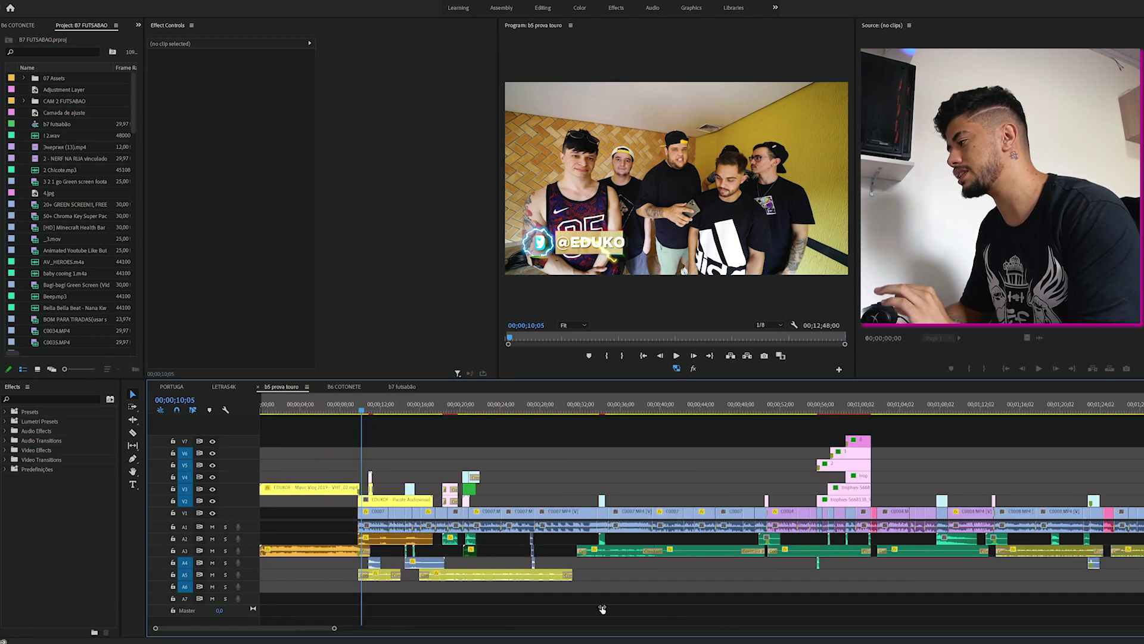
left_click(300, 406)
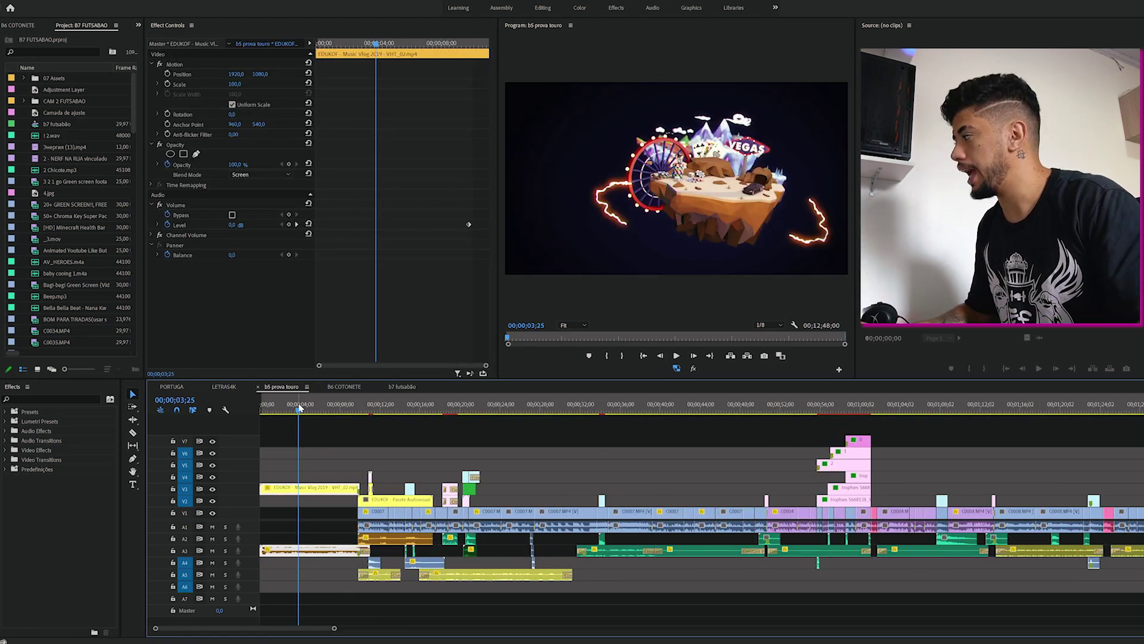
key("Delete")
left_click(392, 406)
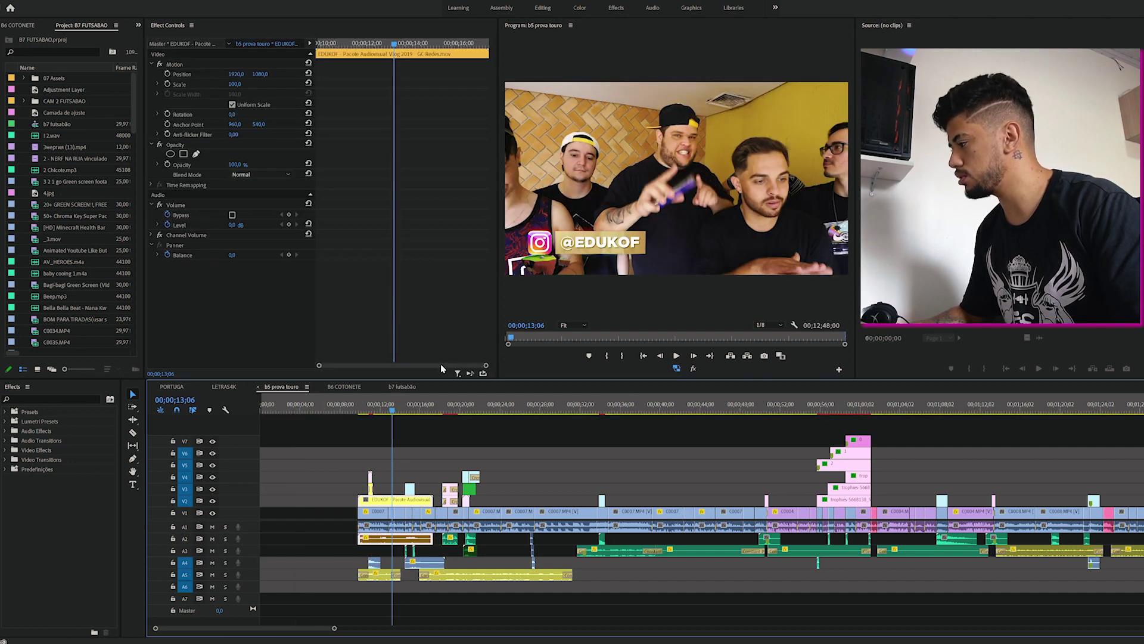
key("Delete")
- Delete the clips placed after the last footage clip at the end of the sequence
left_click_drag(329, 627, 816, 596)
left_click_drag(776, 469, 786, 515)
key("Delete")
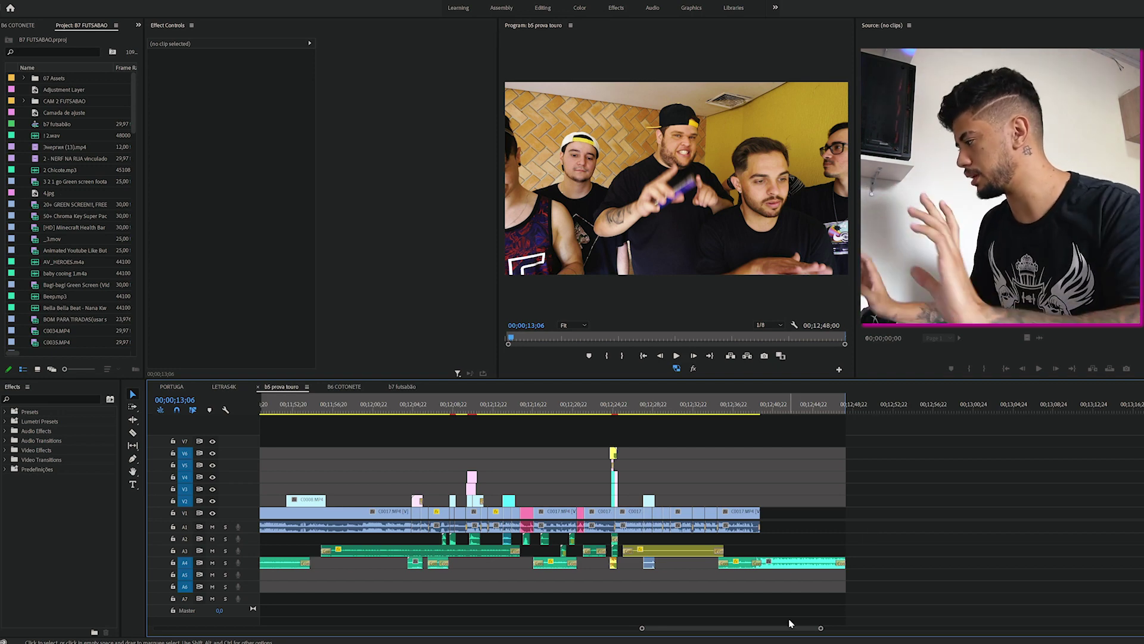
- Select the background music clips across the audio tracks and disable them
left_click_drag(776, 634, 567, 626)
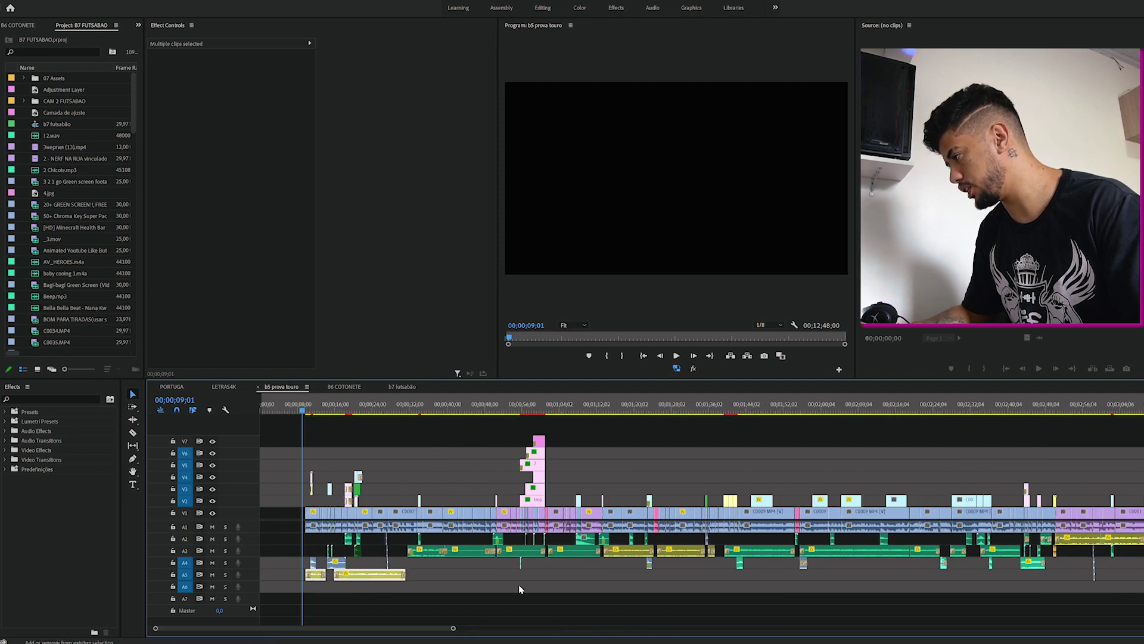
left_click_drag(420, 570, 619, 556)
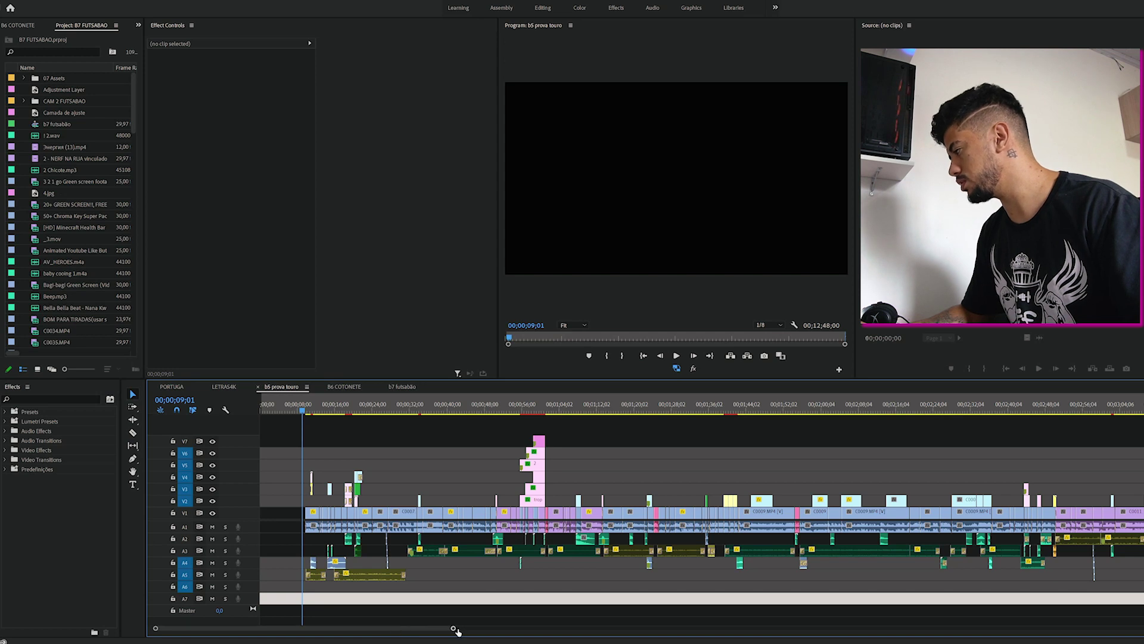
- Play back the opening shots and examine the Энергия (13).mp4 overlay together with its anime sound effect
left_click_drag(454, 628, 277, 628)
left_click(437, 406)
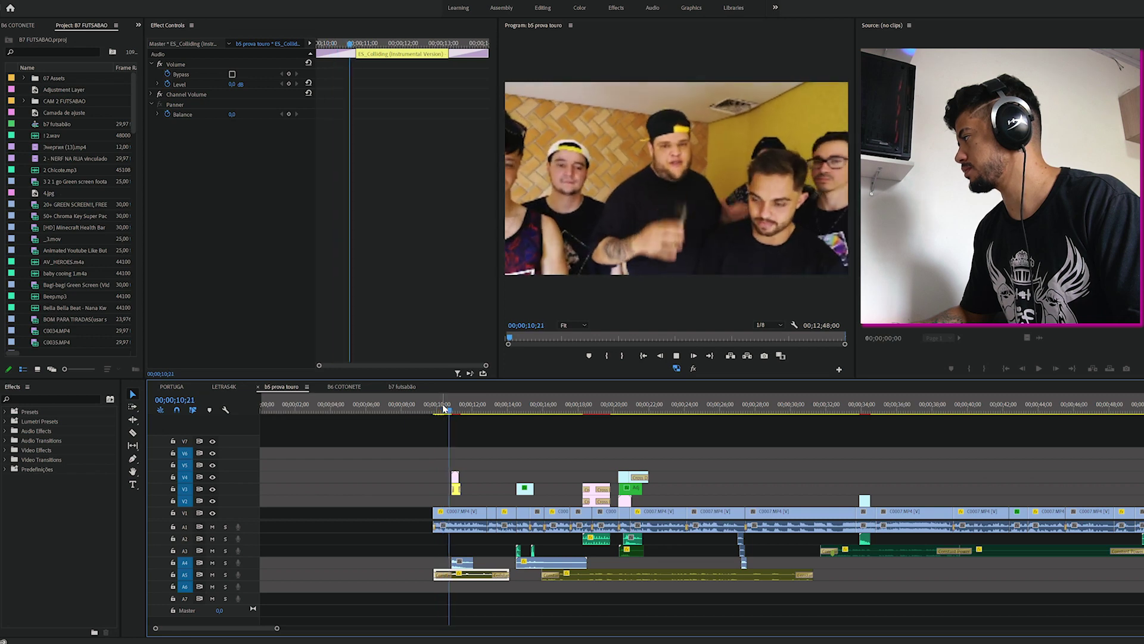
key("space")
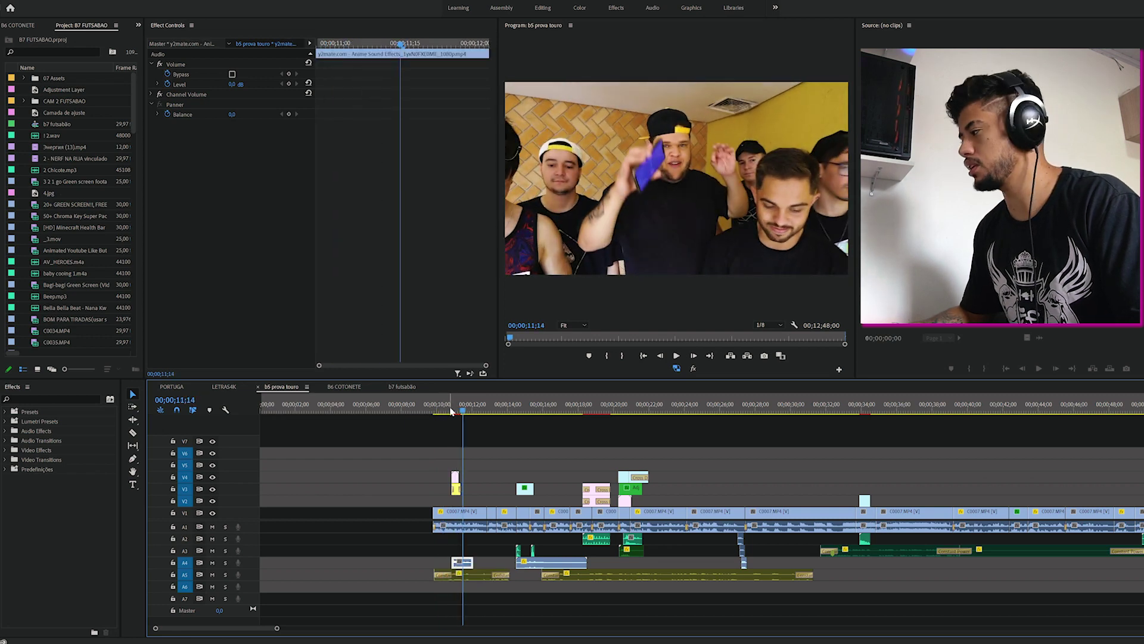
left_click_drag(454, 406, 461, 411)
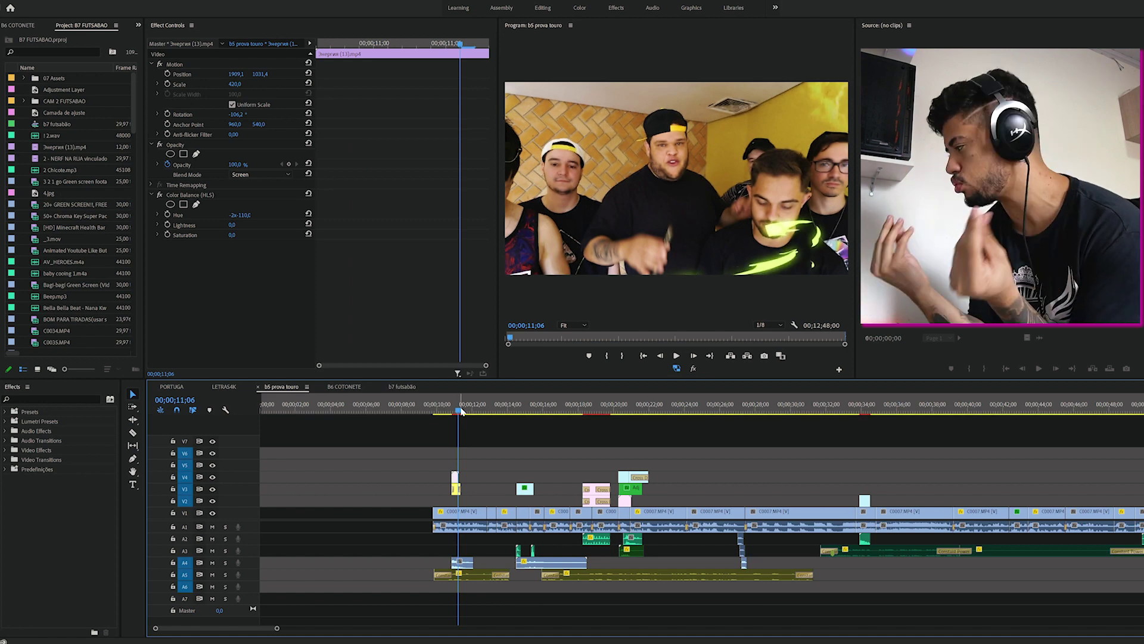
left_click(471, 564)
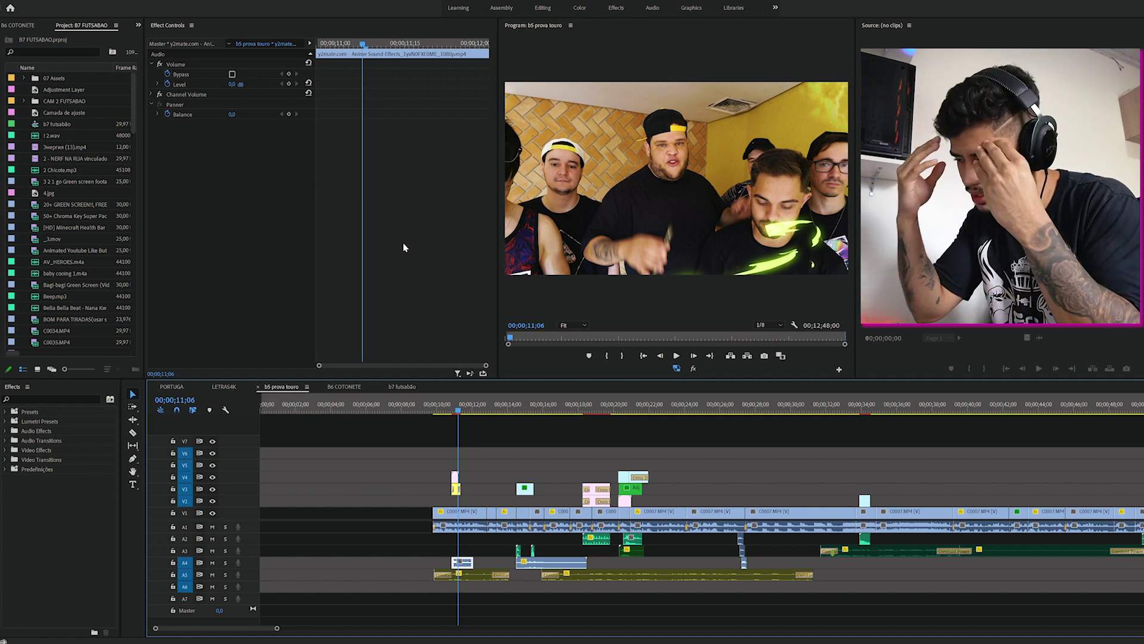
key("space")
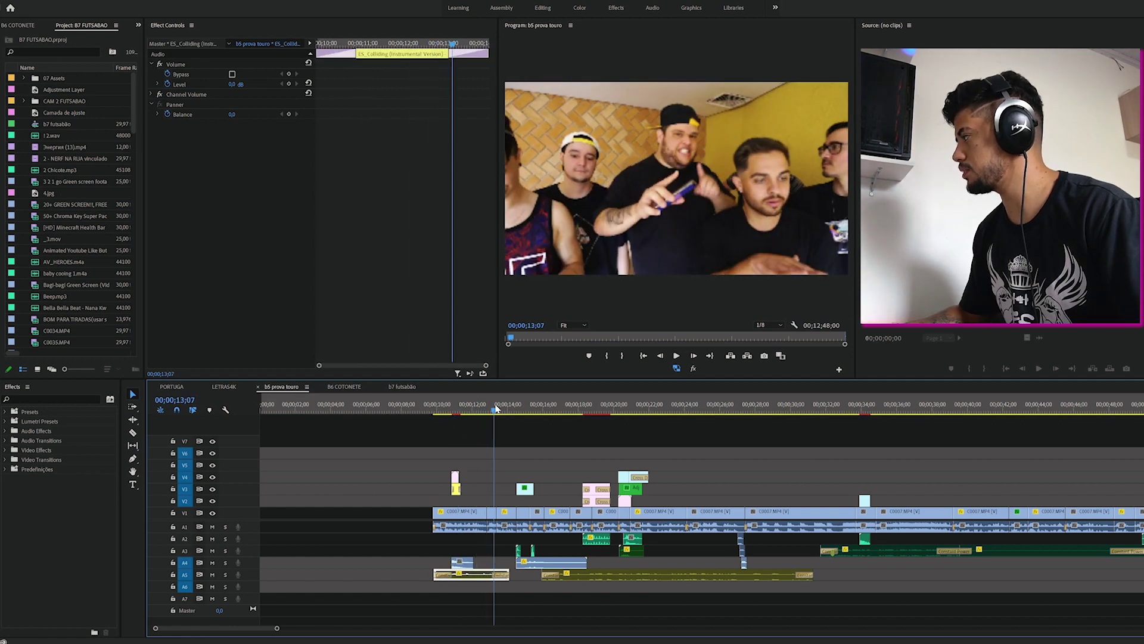
- Replay the zoom around 00;00;13;06 and look through the saved zoom presets in Predefinições, highlighting zoom foco 175
left_click_drag(502, 411, 481, 413)
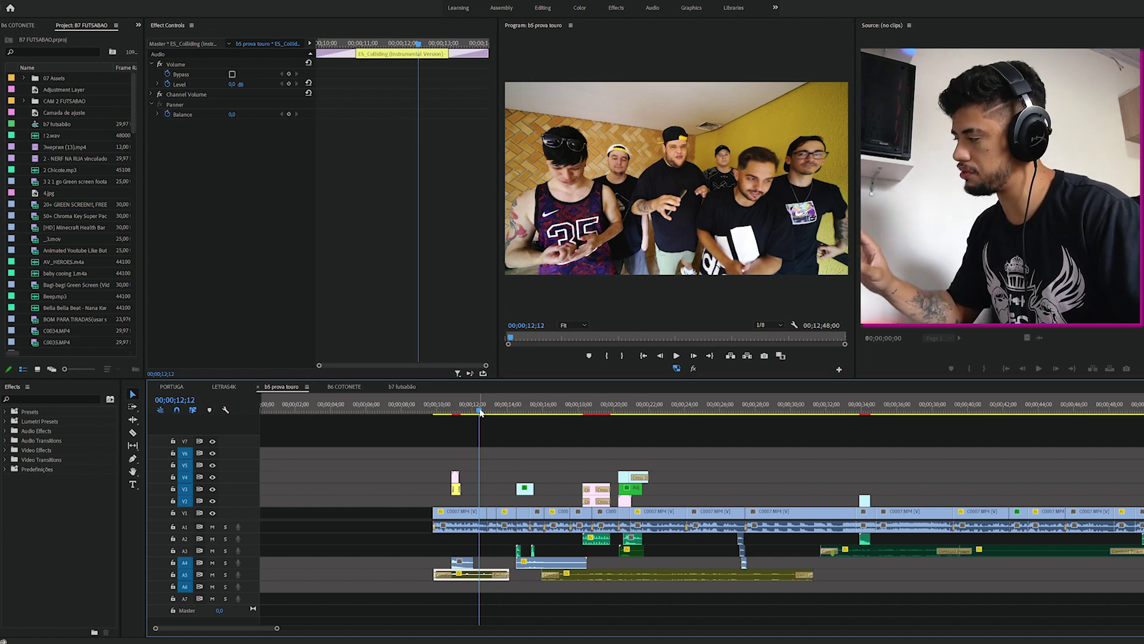
key("space")
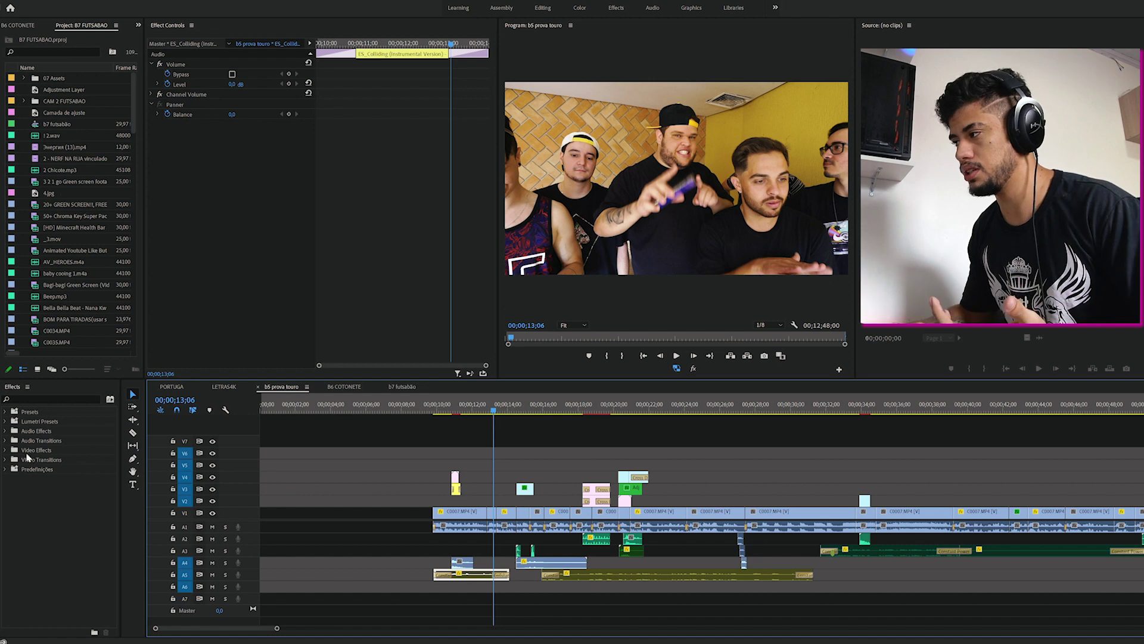
left_click(6, 469)
scroll(54, 440, "down", 15)
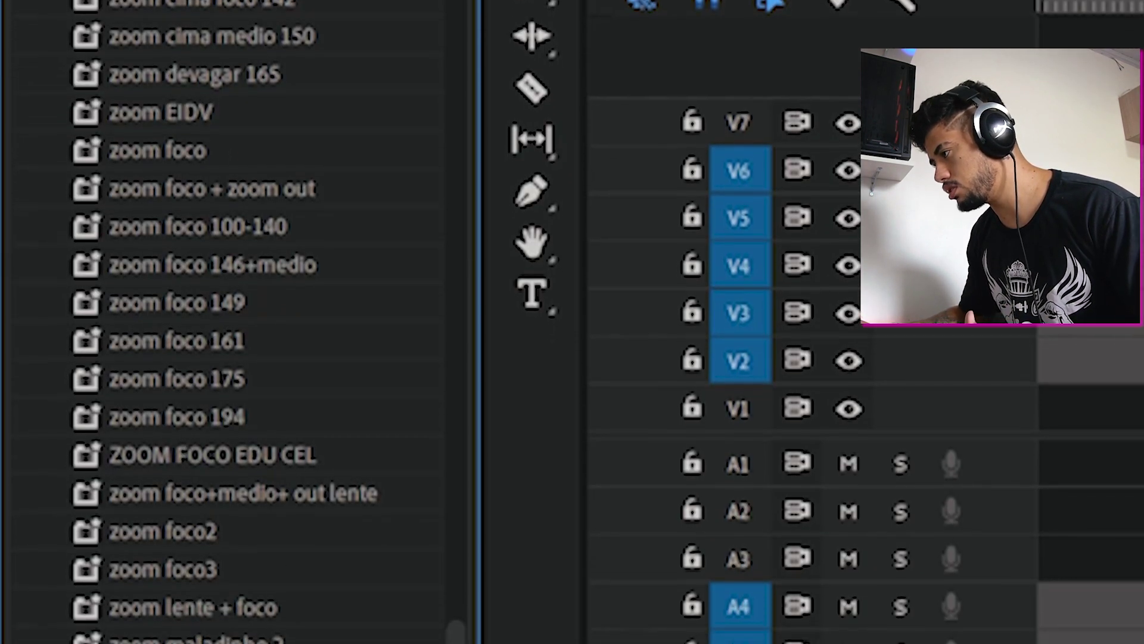
left_click(256, 643)
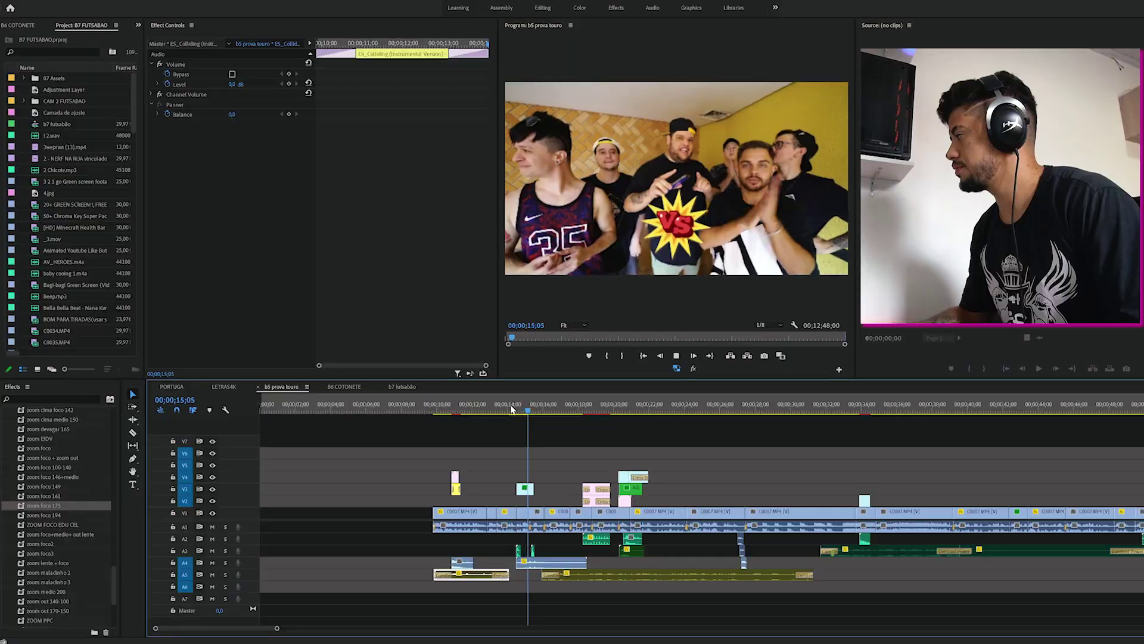
- Compare the VS green-screen overlay near 00;00;15;03 with its Ultra Key effect switched off and back on
key("space")
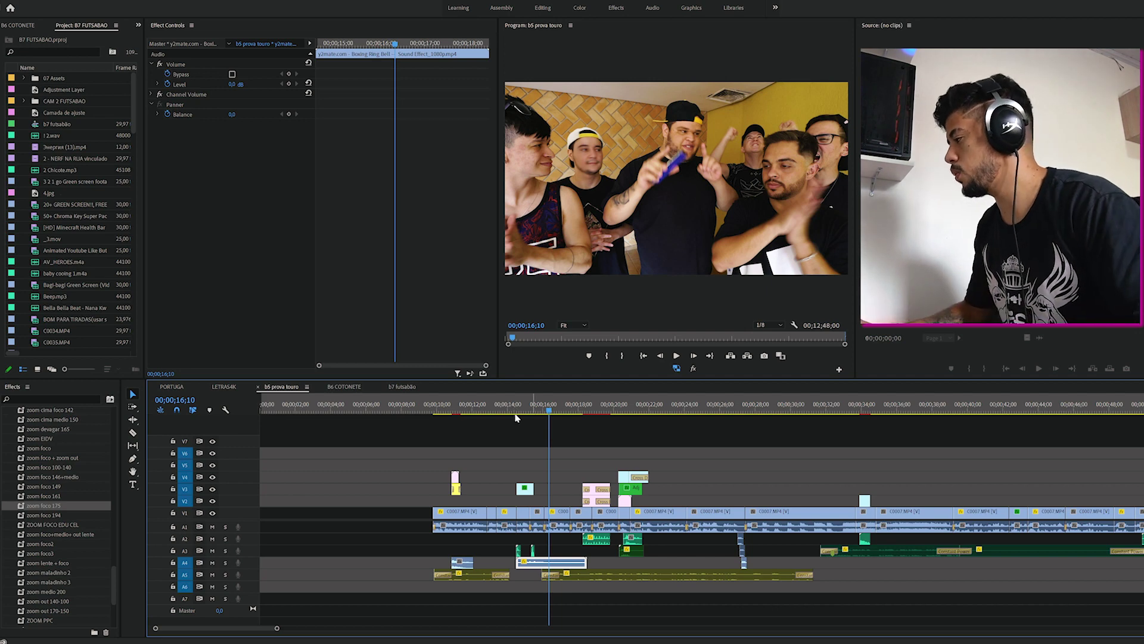
left_click(527, 410)
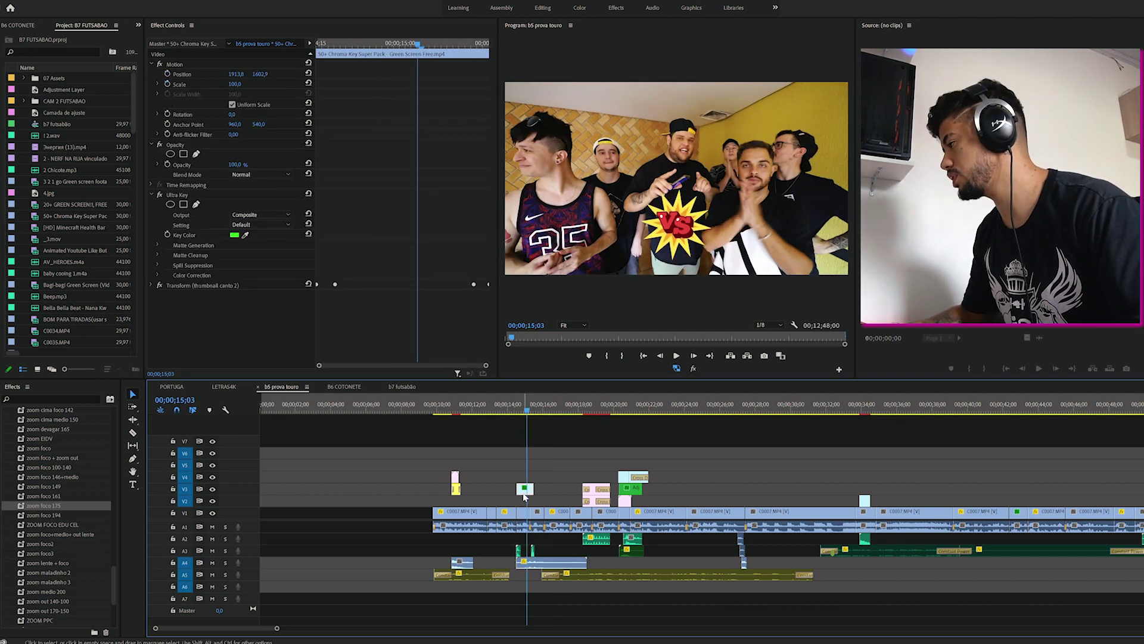
left_click(159, 195)
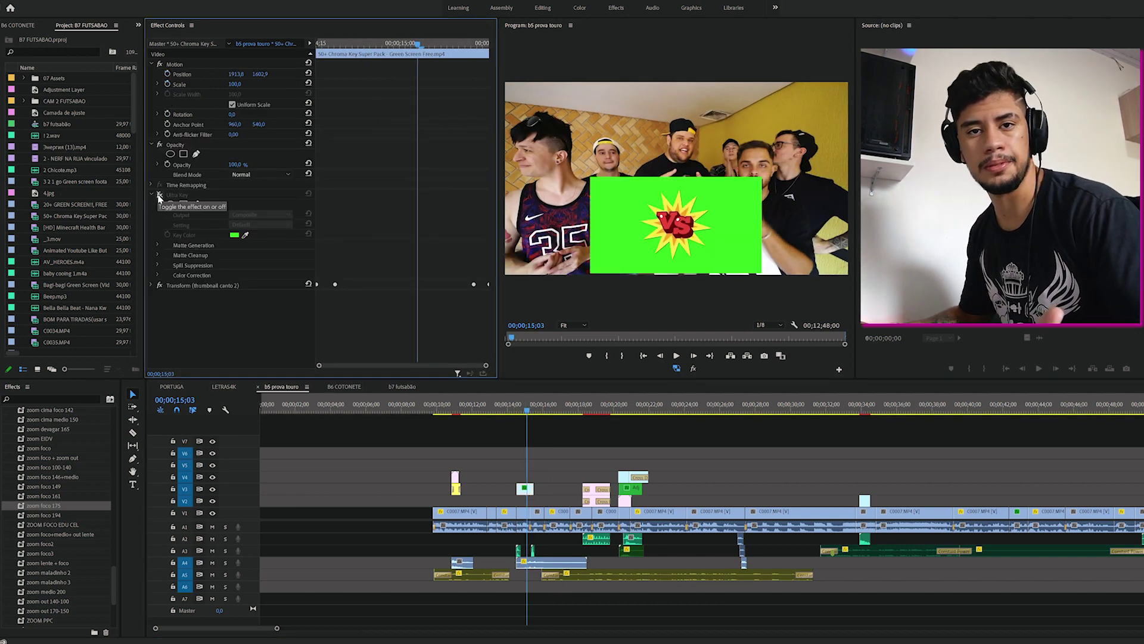
left_click(160, 195)
- Compare the start of the VS overlay with its Transform effect off and on, and play back the animation
left_click_drag(511, 406, 513, 407)
left_click(160, 285)
left_click(160, 286)
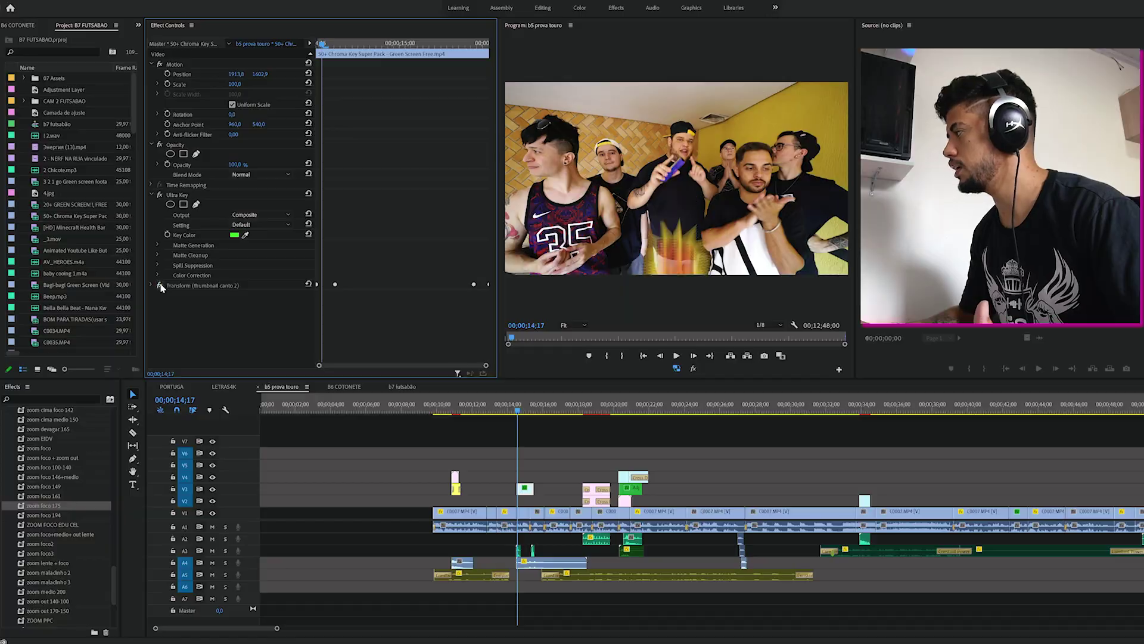
left_click(519, 411)
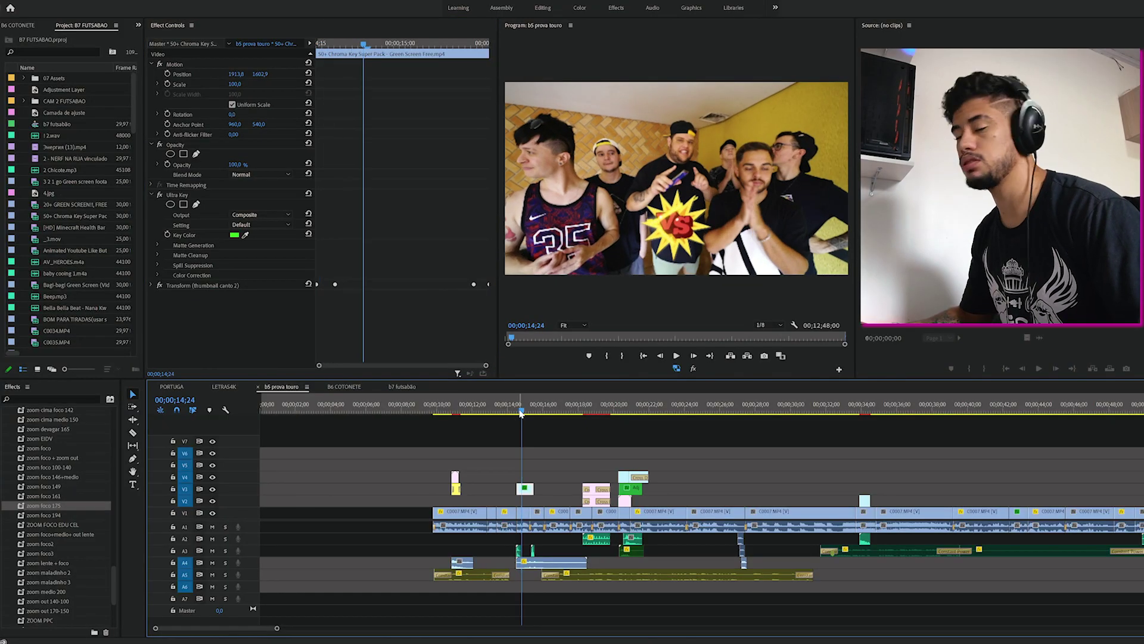
key("space")
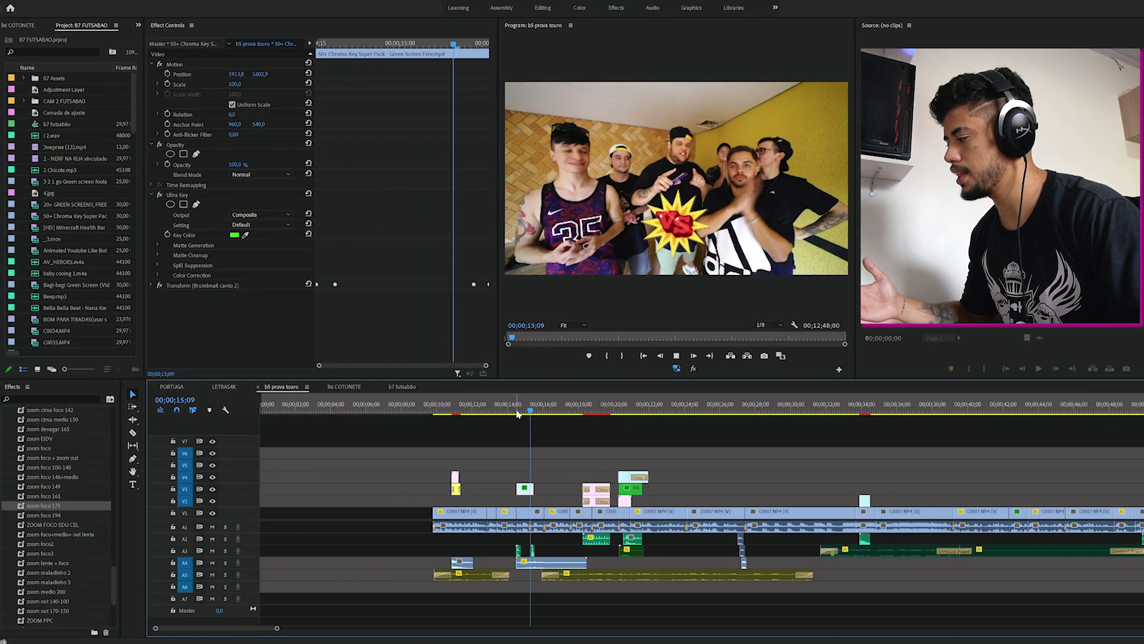
- Play back the applause shots from 00;00;16;12 up to the start of the clock effect
left_click(552, 407)
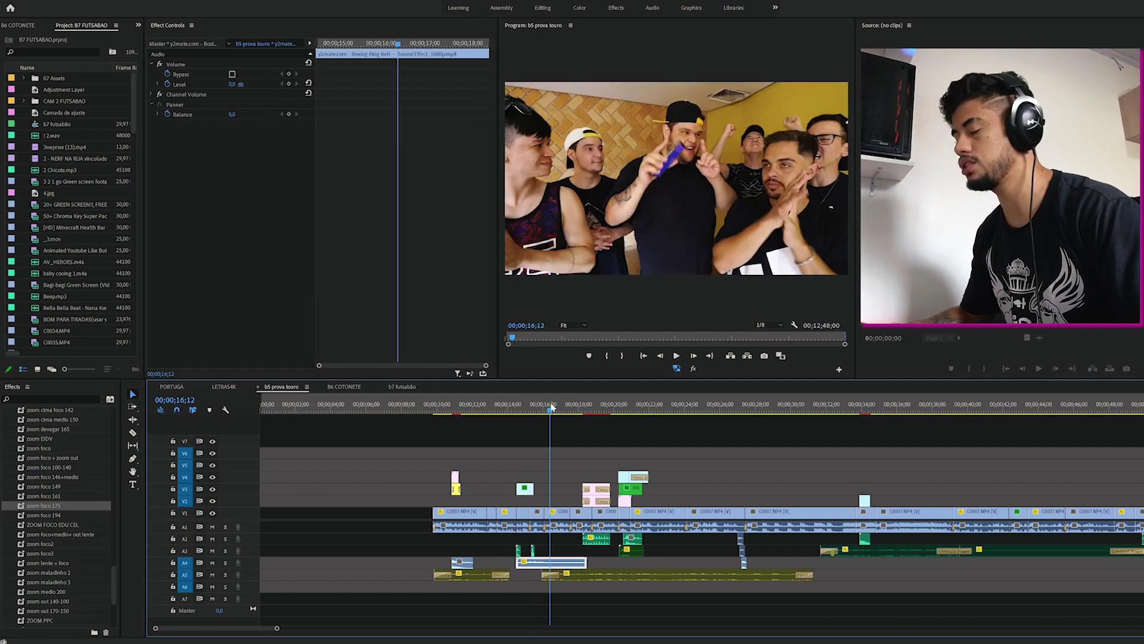
key("space")
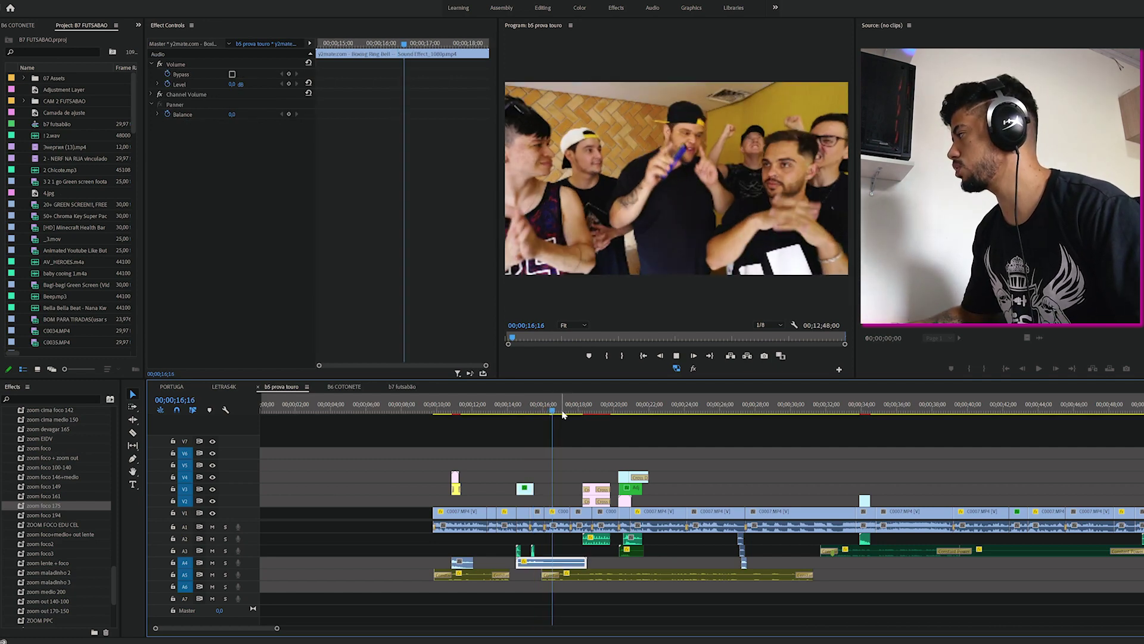
key("space")
left_click(574, 410)
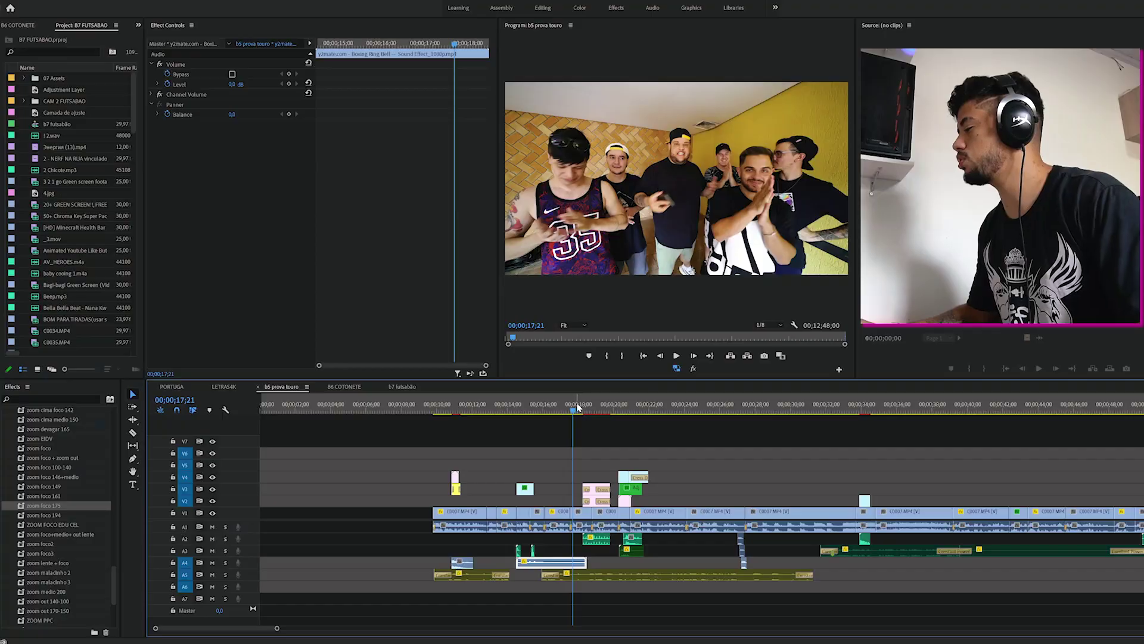
- Examine the clock background overlay at 00;00;18;18 by switching its Opacity settings off, viewing Mask (1), and switching them back on
left_click_drag(576, 409, 592, 410)
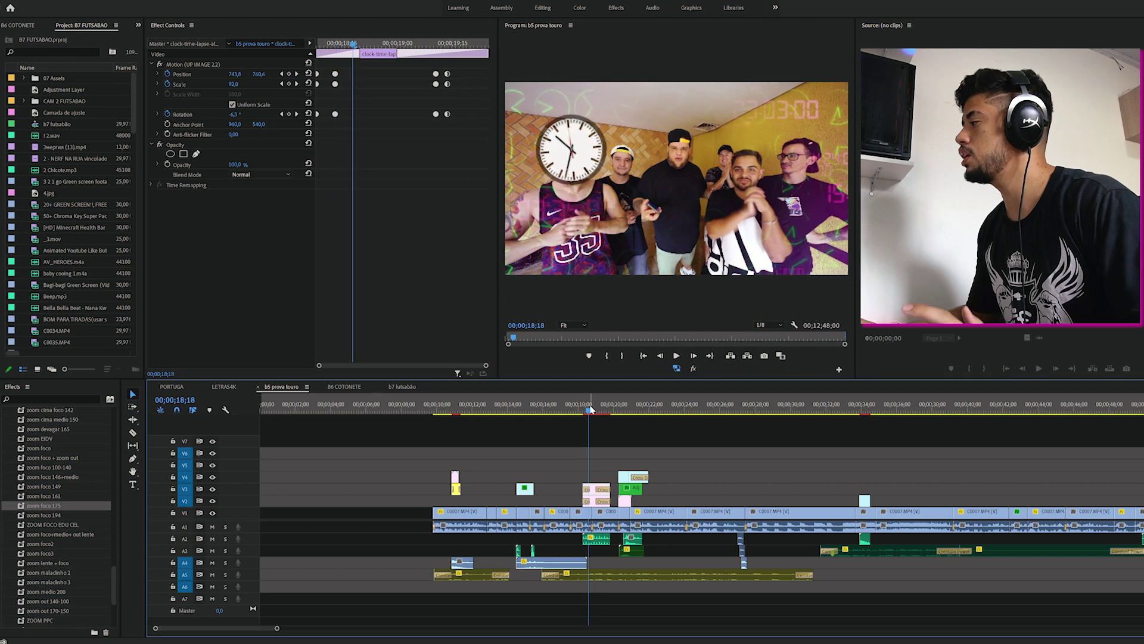
left_click(159, 145)
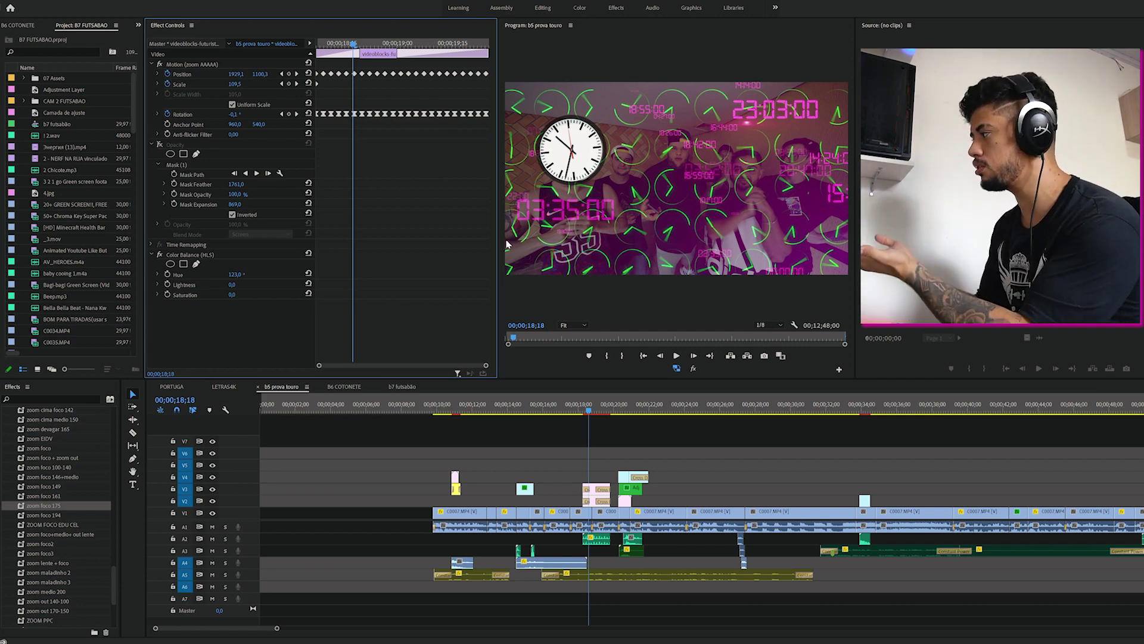
left_click(181, 165)
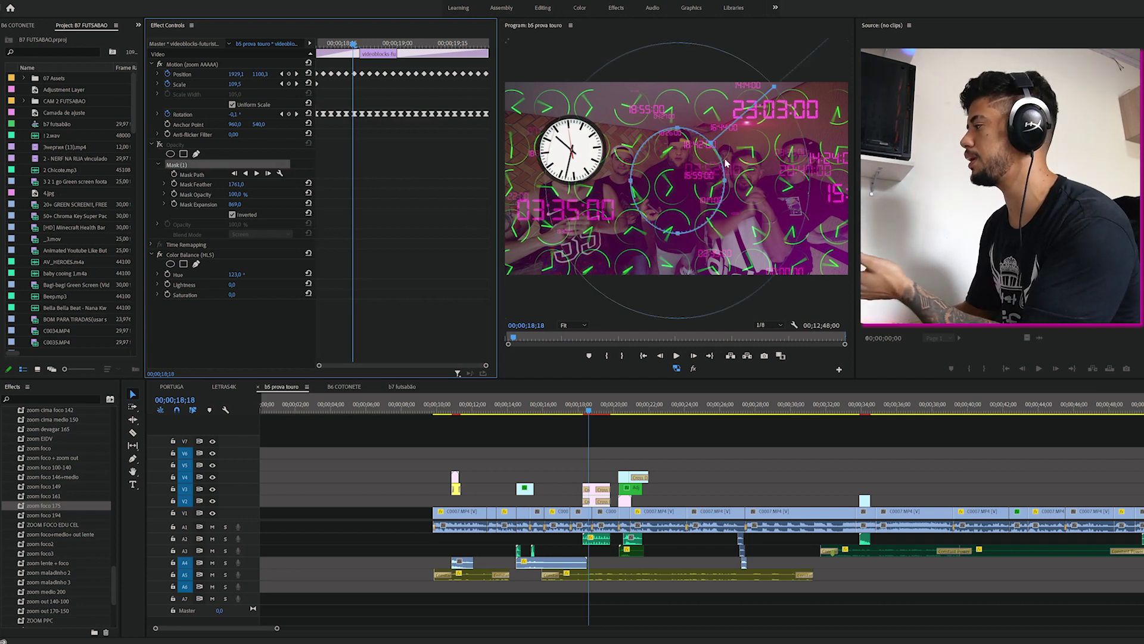
left_click(159, 145)
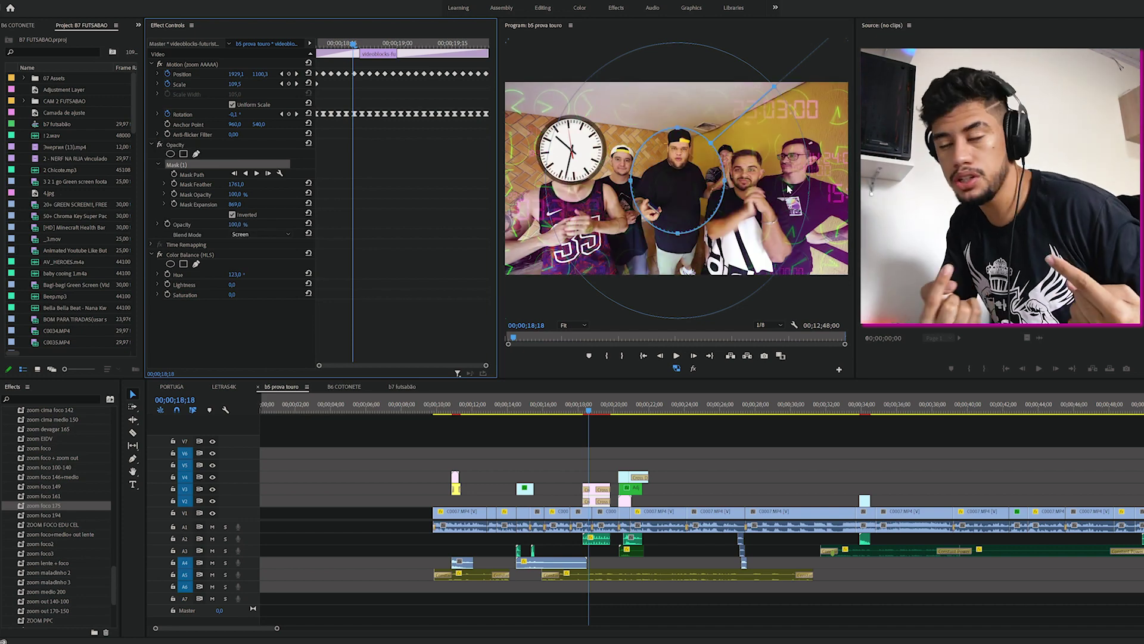
- Compare the confetti clip over the trophy shot with Ultra Key off and on, and play back the scene
left_click_drag(605, 411, 619, 414)
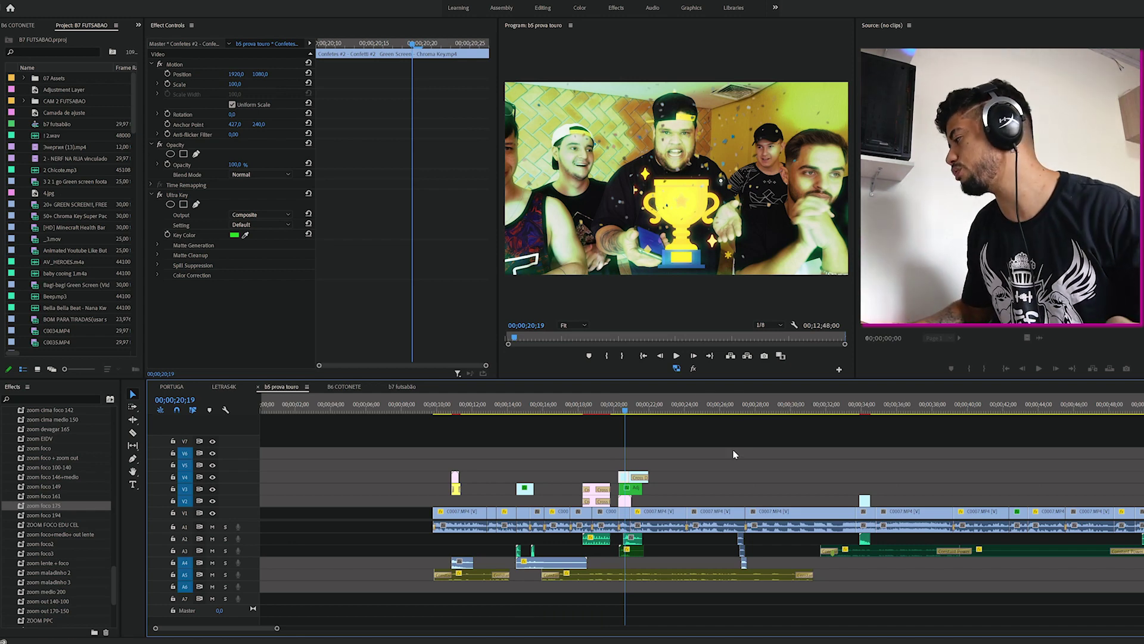
left_click(159, 195)
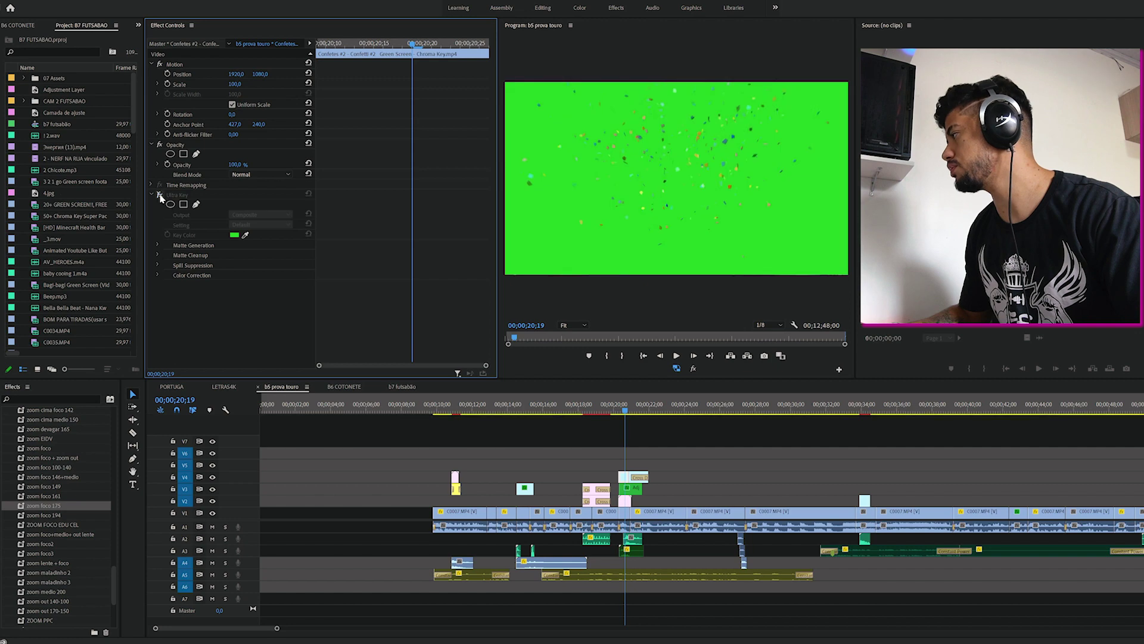
left_click(159, 195)
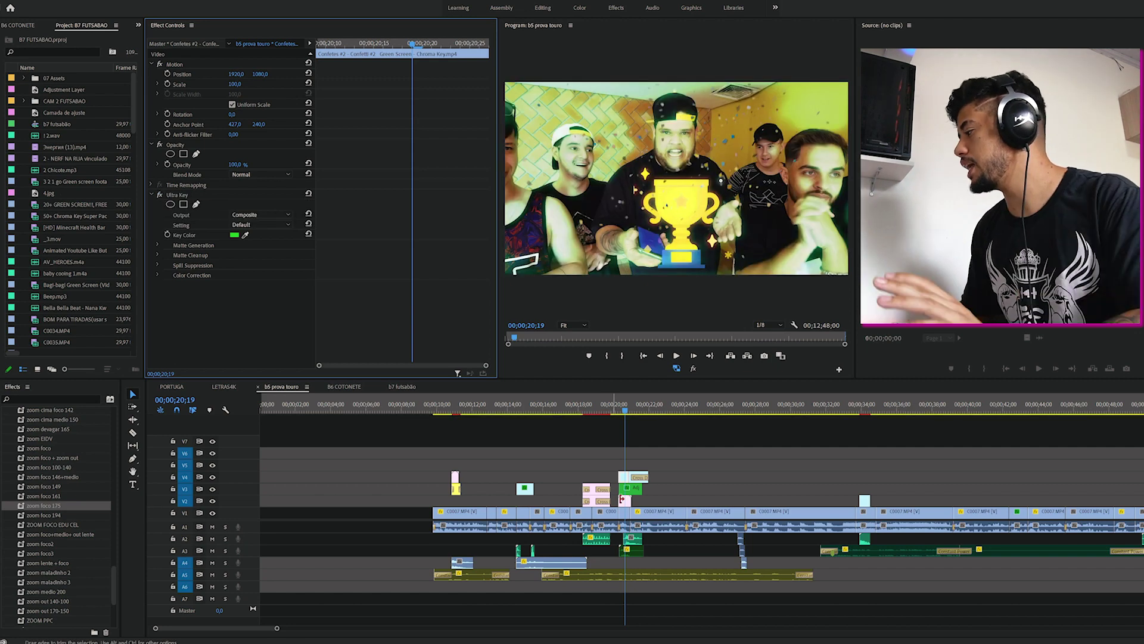
left_click_drag(618, 408, 621, 410)
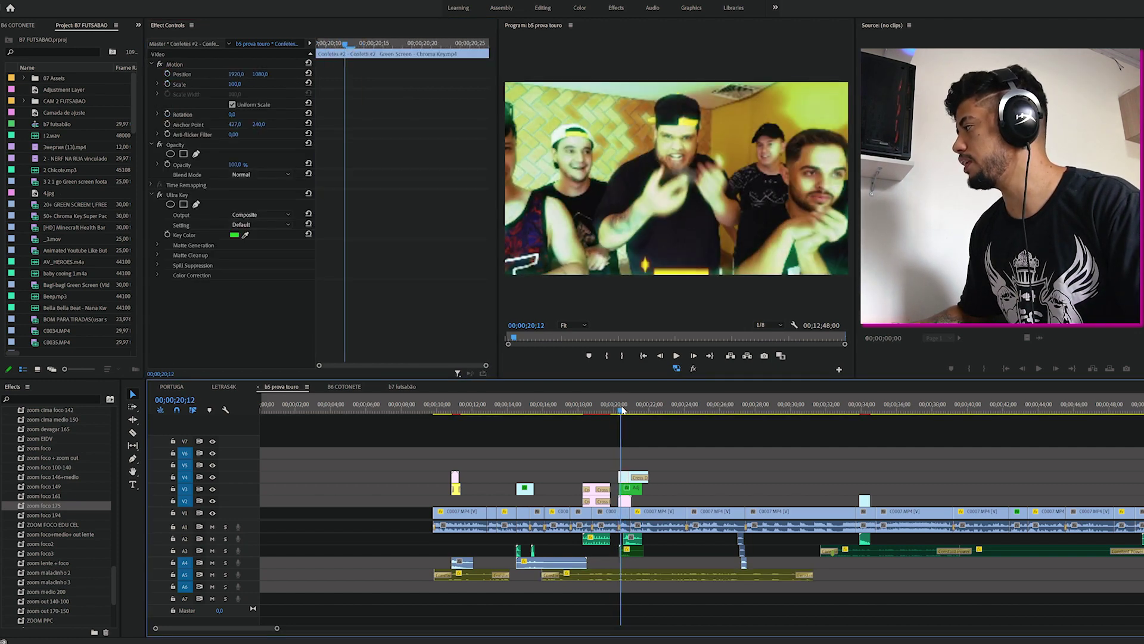
key("space")
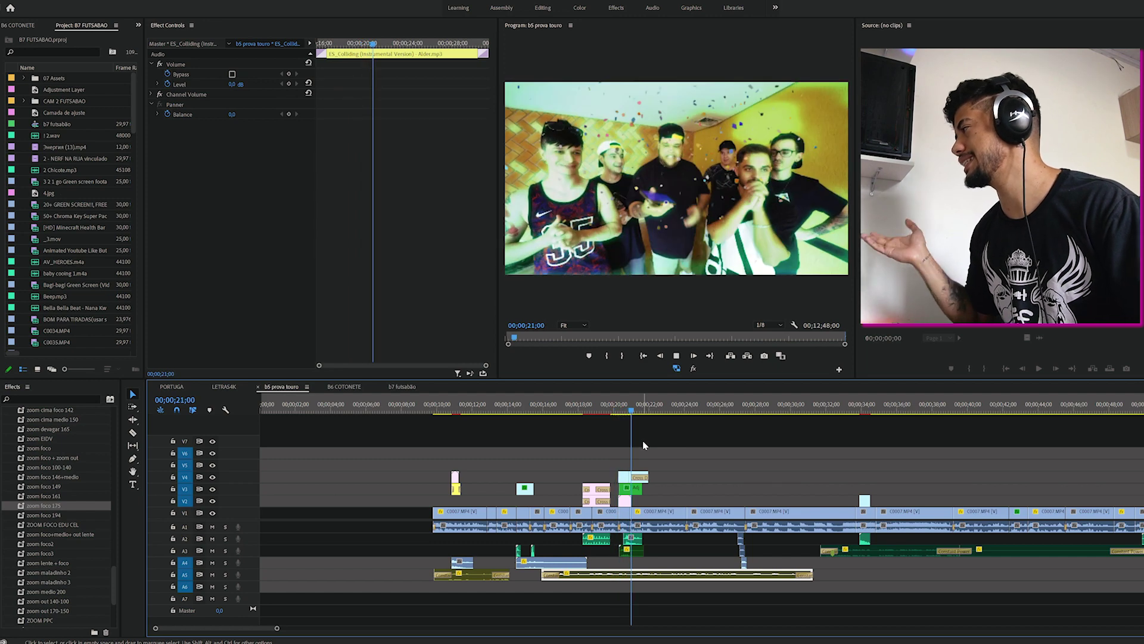
- Examine the VR Glow settings of the adjustment layer over the trophy shot at 00;00;20;21
left_click(628, 405)
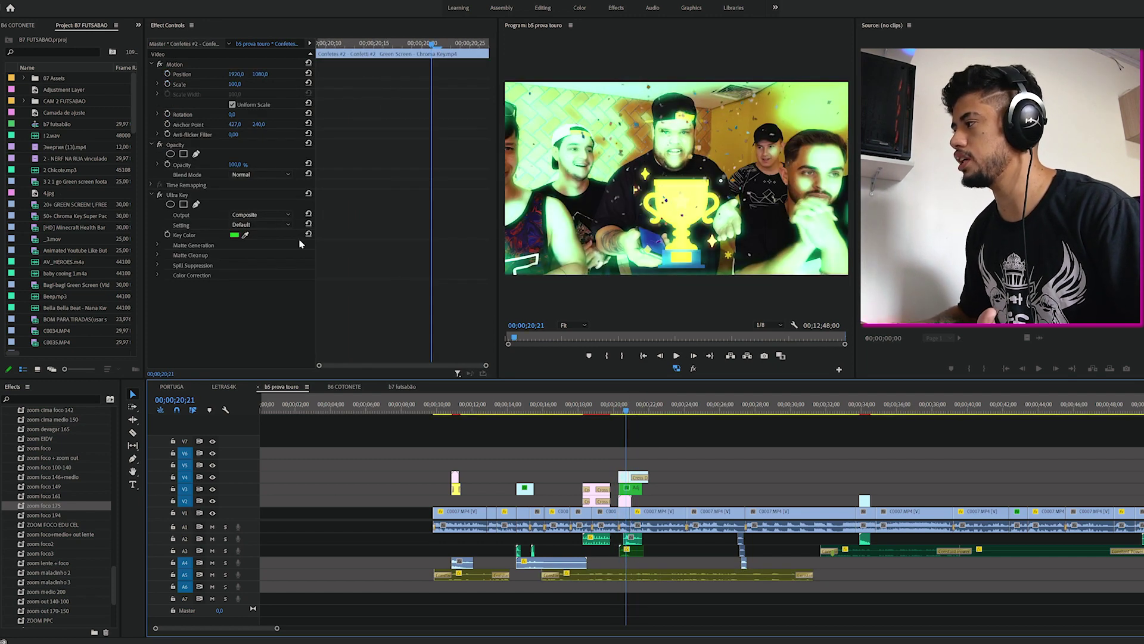
left_click(639, 490)
left_click(206, 197)
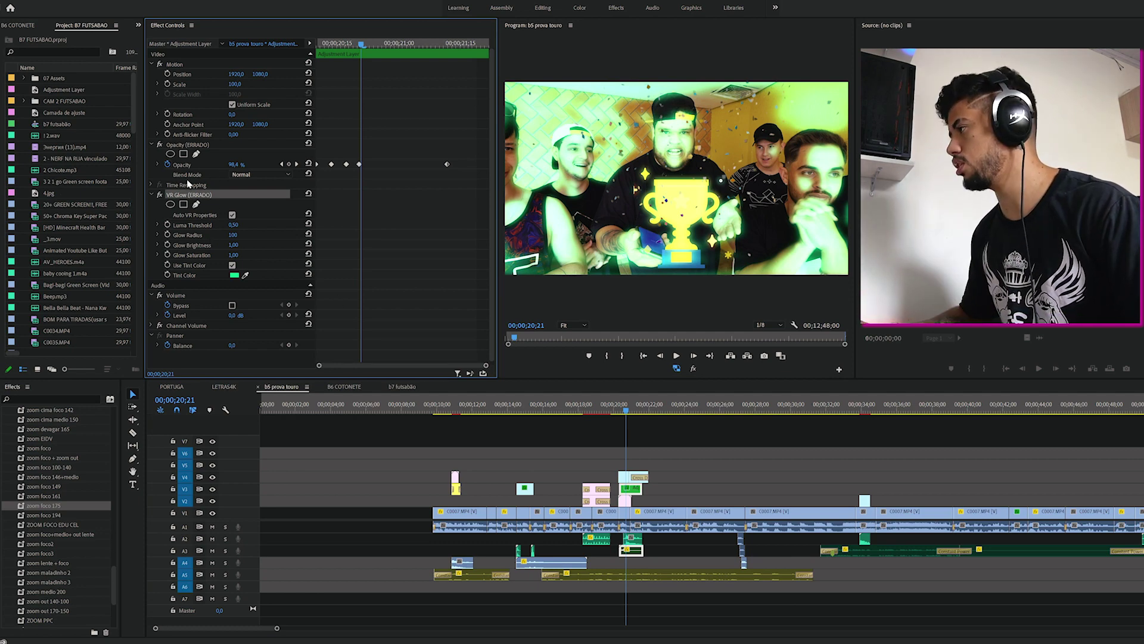
left_click_drag(233, 226, 221, 245)
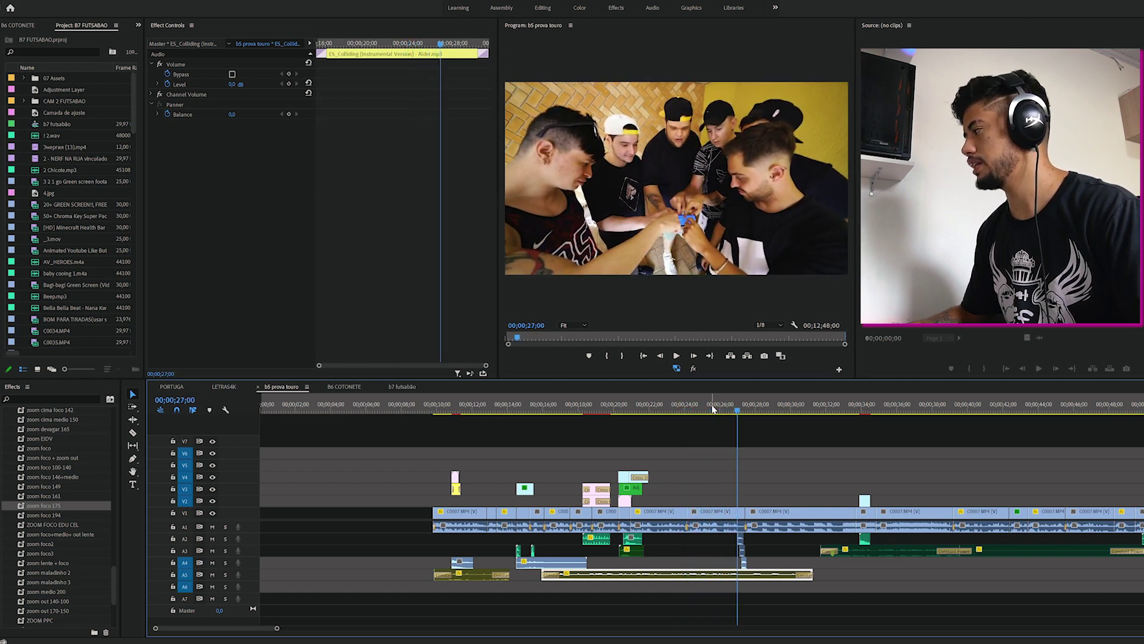
- Play back the group shots around the phone from 00;00;27;00, and the section from 00;00;32;13 through the coin effect
key("space")
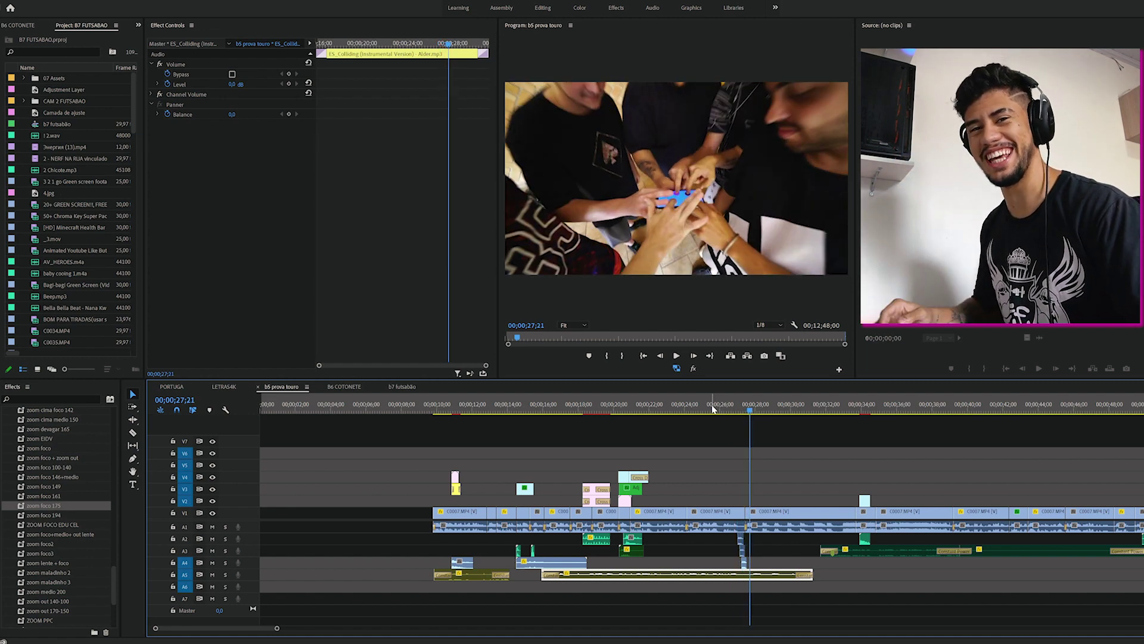
scroll(807, 456, "down", 3)
left_click(705, 412)
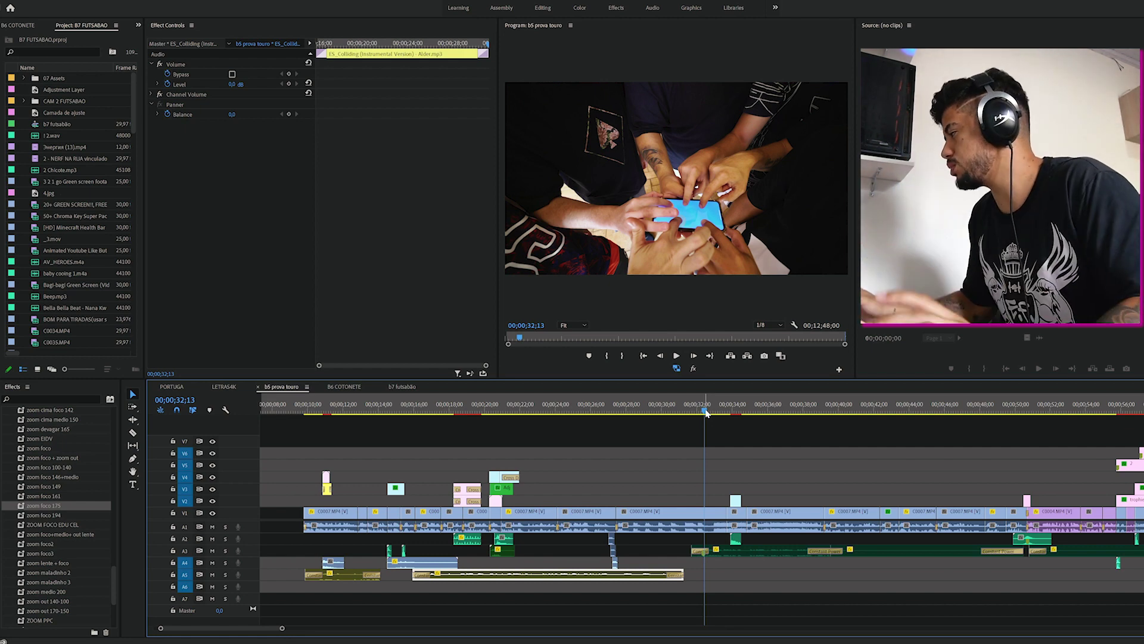
key("space")
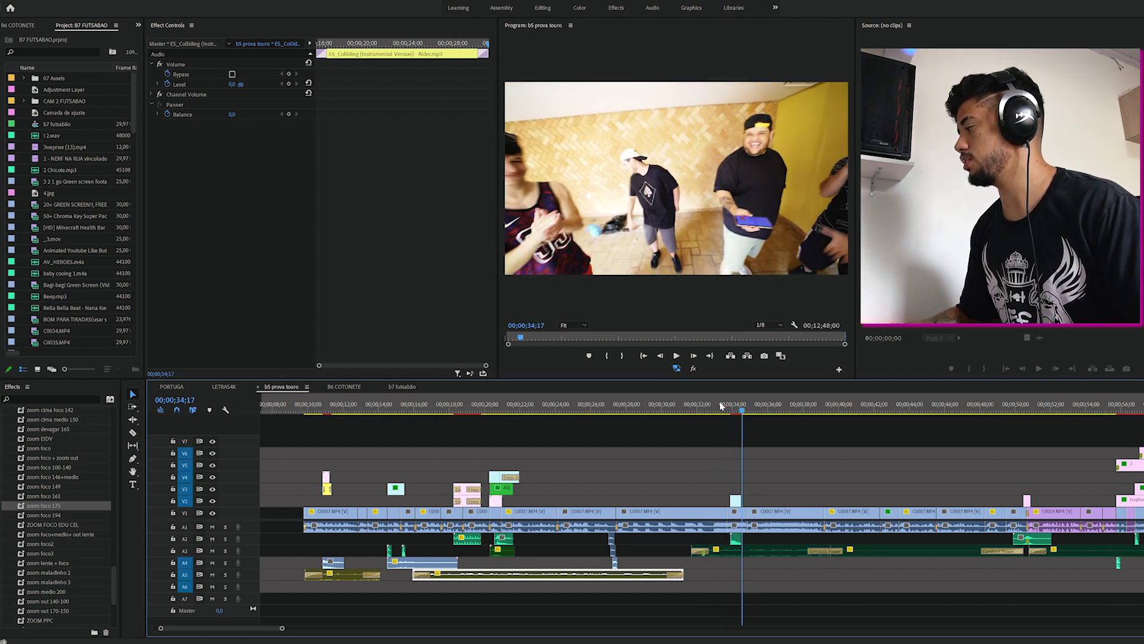
- Replay the coin overlay shot several times from about 00;00;33;26 to check how the coin and its sound fit the scene
left_click(732, 408)
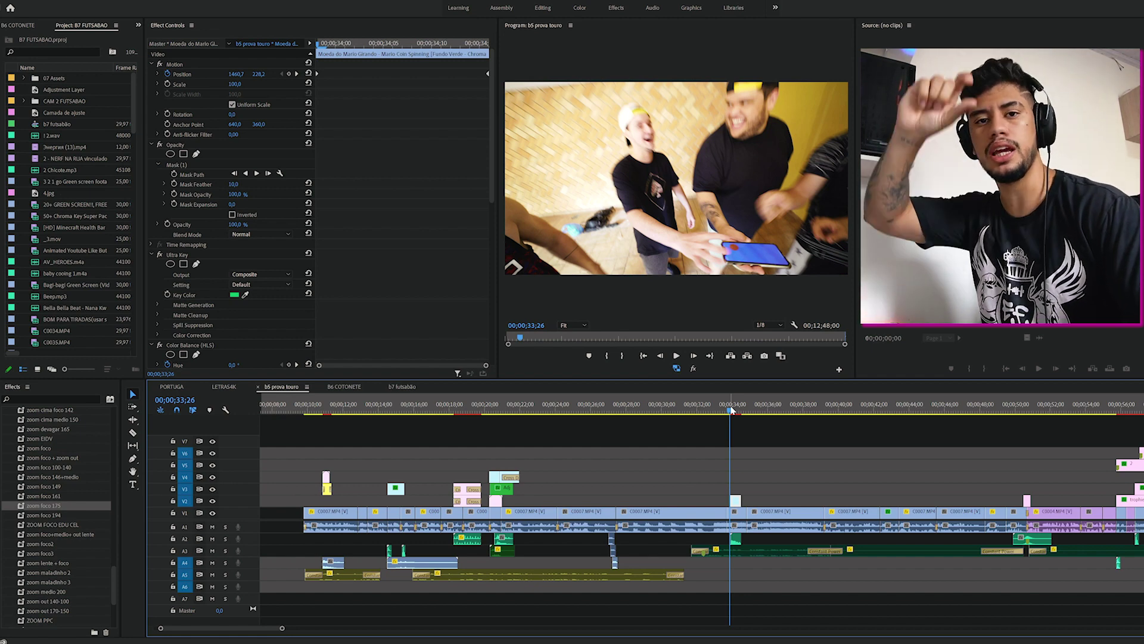
key("space")
key("space")
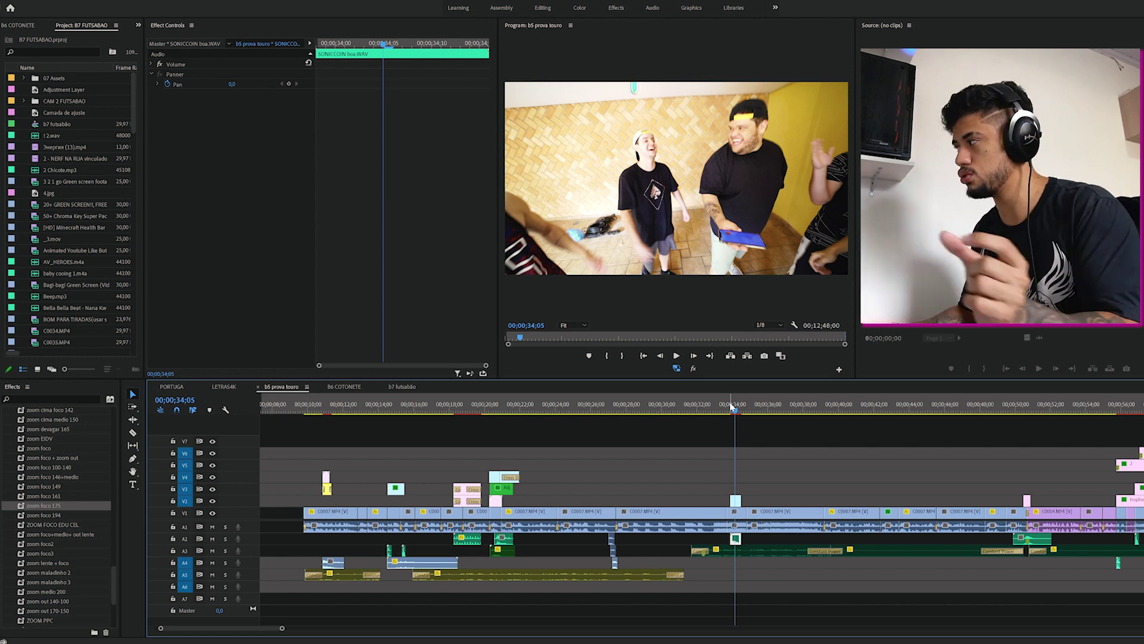
left_click(728, 408)
key("space")
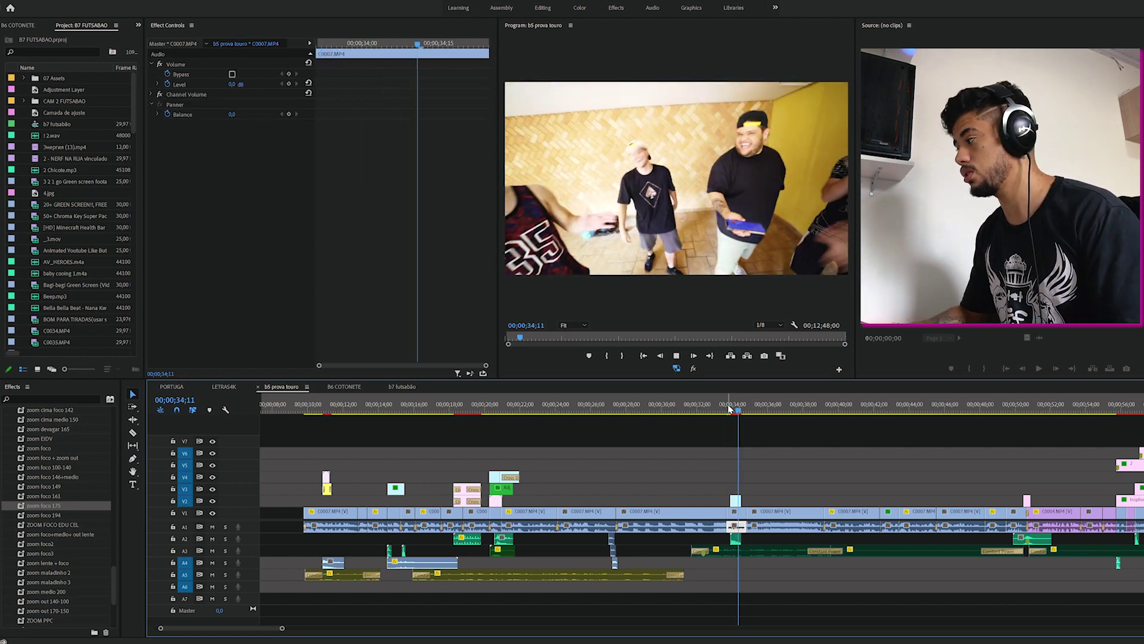
left_click(729, 409)
left_click_drag(728, 409, 732, 409)
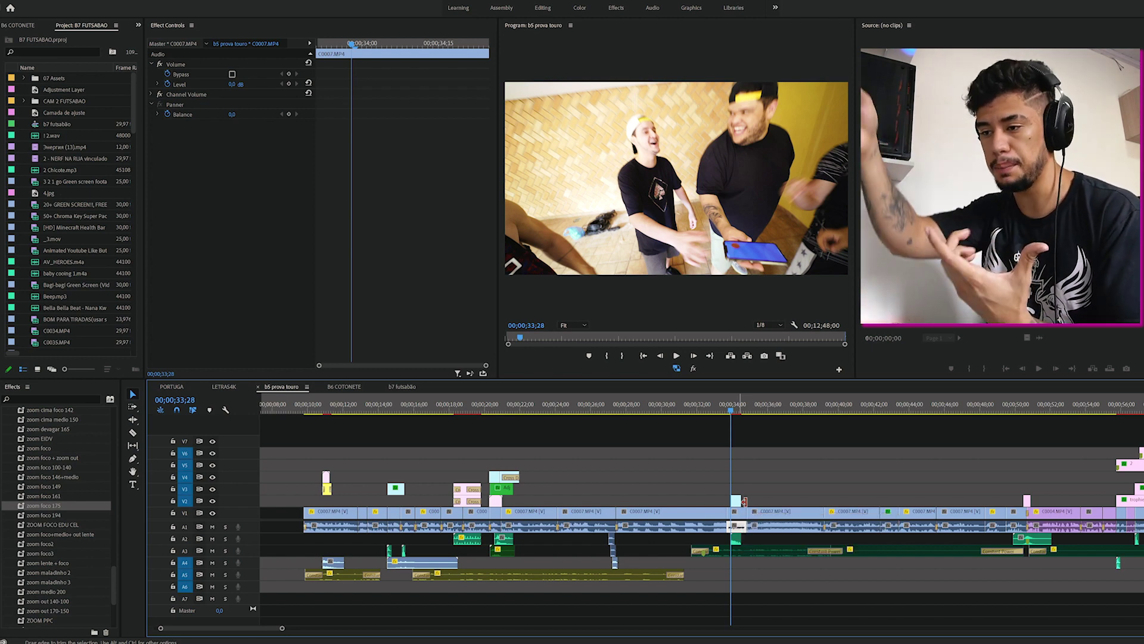
- Examine the coin overlay around 00;00;34;01 with its effects off, switching Opacity and Ultra Key back on
left_click(734, 408)
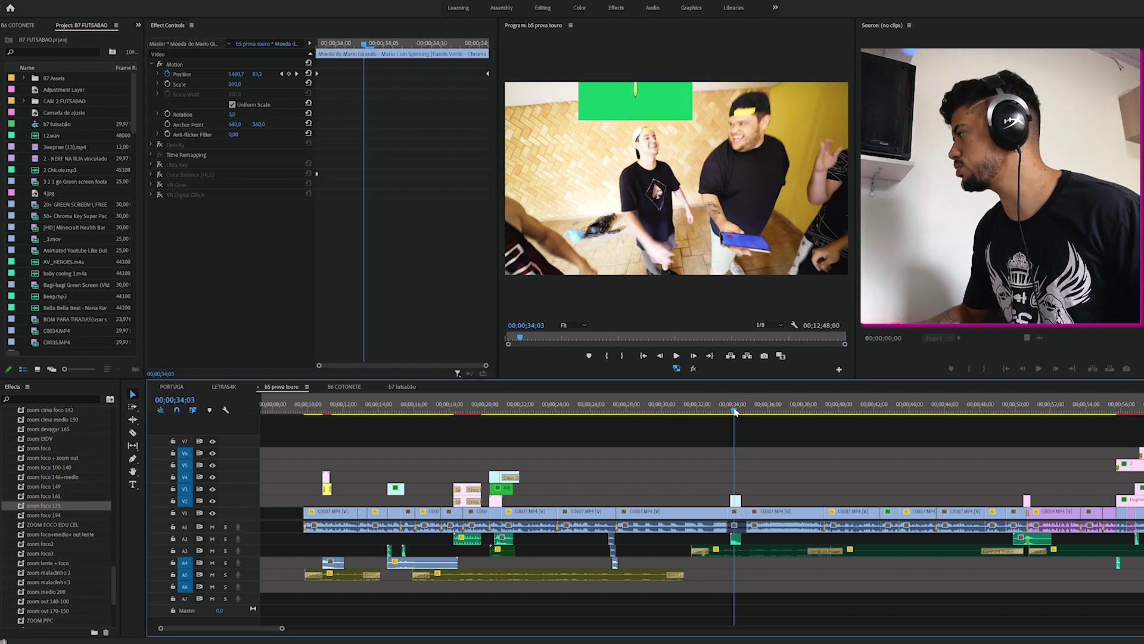
key("Left")
key("Left")
left_click(159, 146)
left_click(159, 145)
left_click(160, 164)
left_click(159, 145)
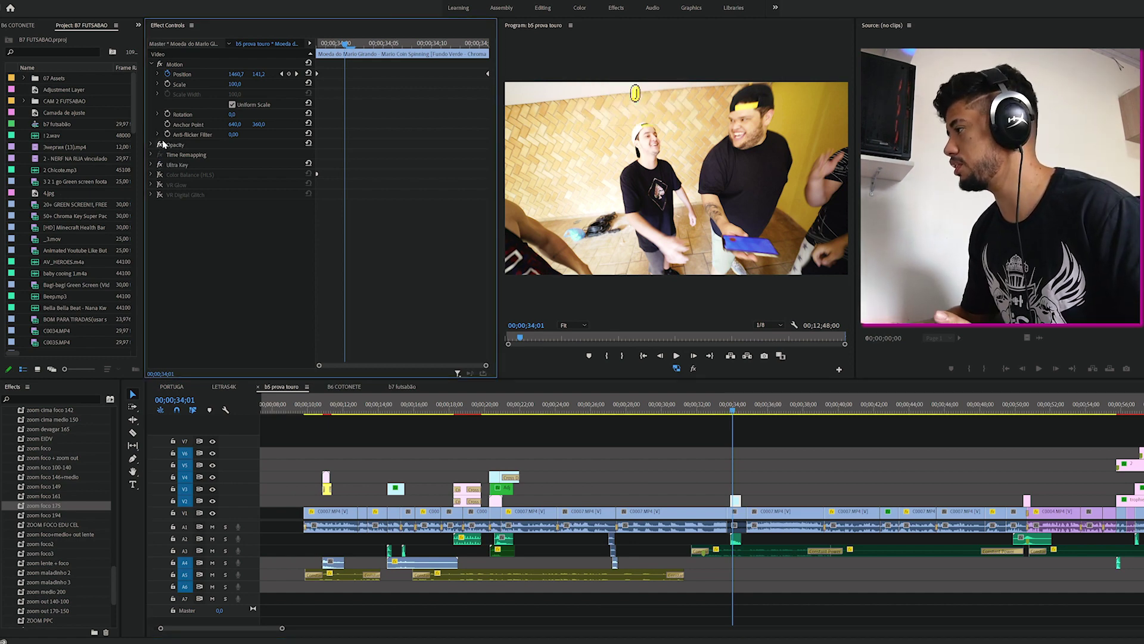
- Switch Color Balance (HLS), VR Glow and VR Digital Glitch back on for the coin overlay, checking the coin's look over several frames
left_click(159, 175)
left_click(734, 412)
left_click_drag(734, 412, 730, 412)
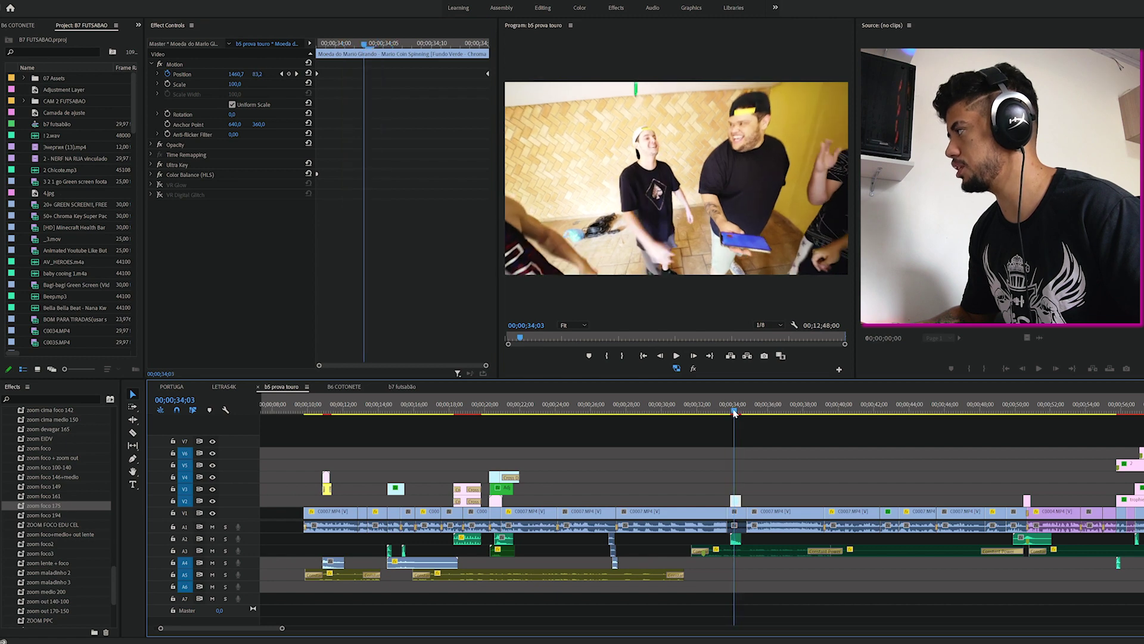
left_click(159, 185)
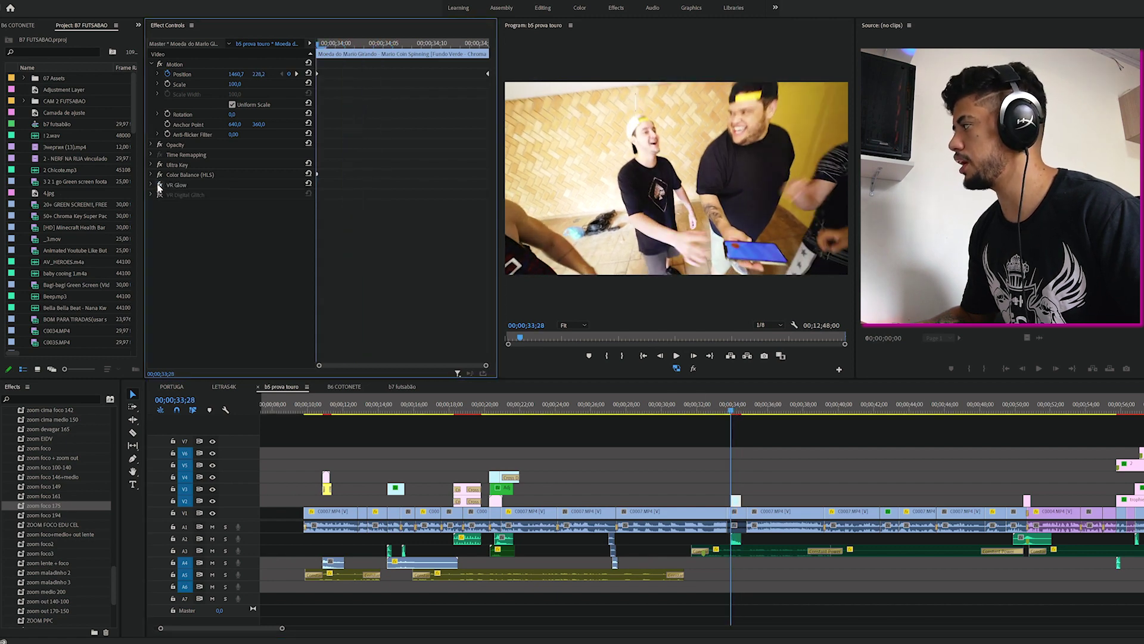
left_click(732, 412)
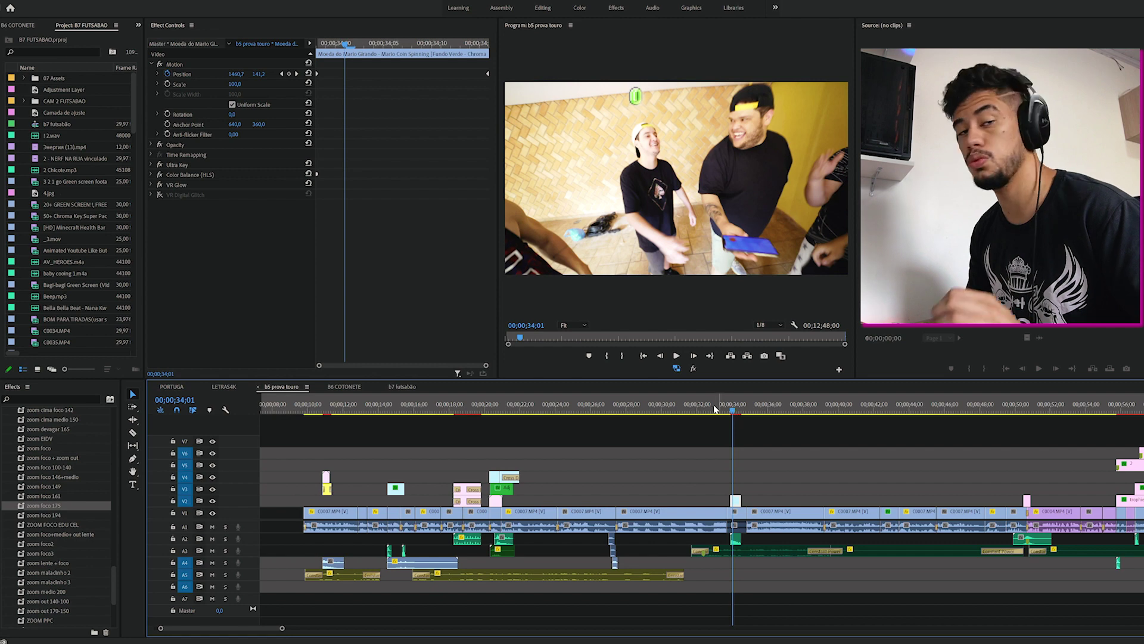
left_click(159, 195)
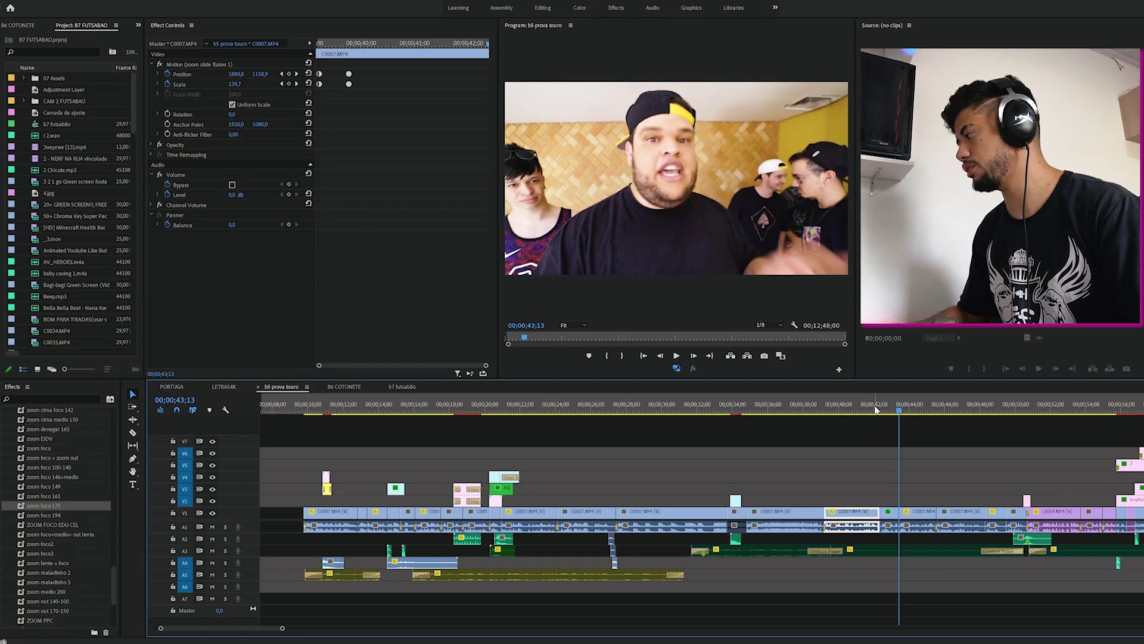
- Play back the talking shot with the slide zoom preset from 00;00;42;01 and view the section up to 00;00;49;06
left_click(875, 408)
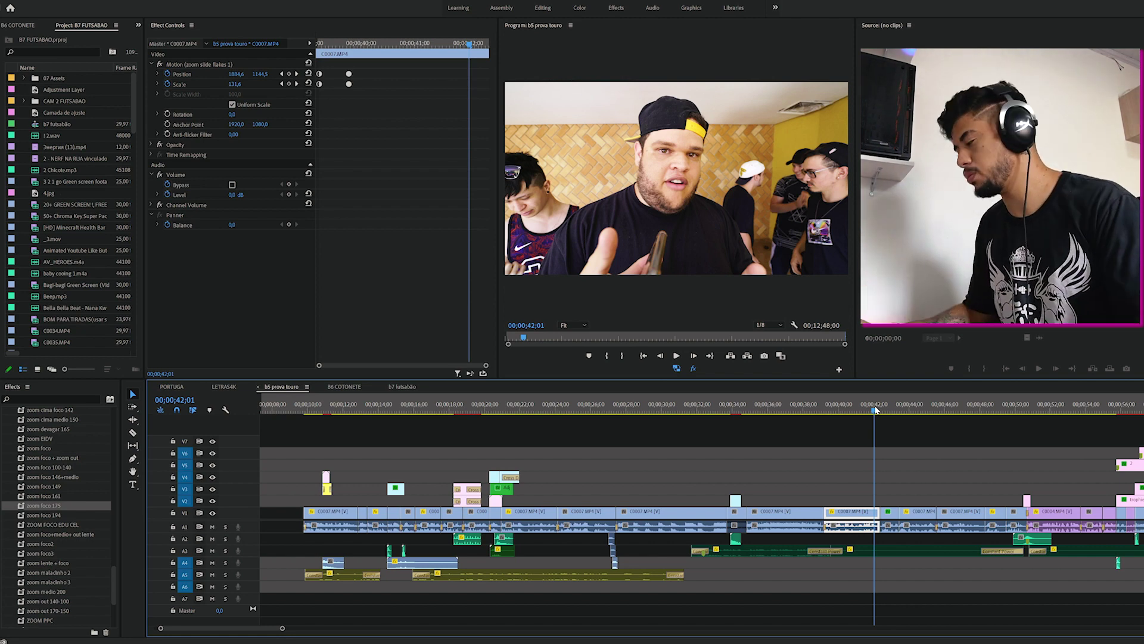
key("space")
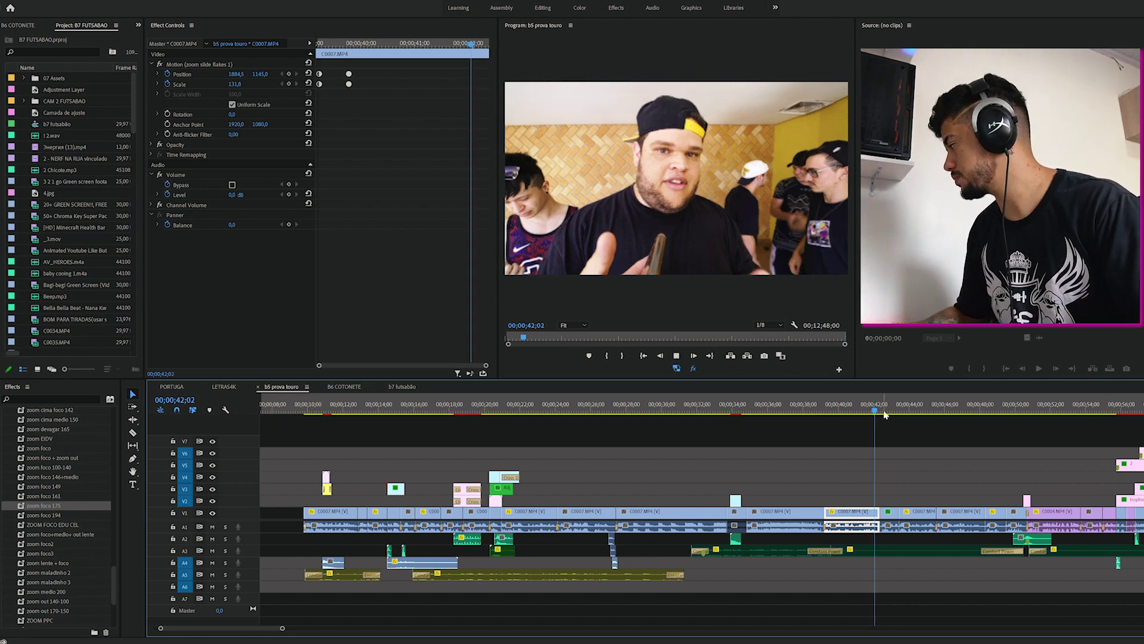
left_click(1003, 407)
scroll(769, 454, "right", 4)
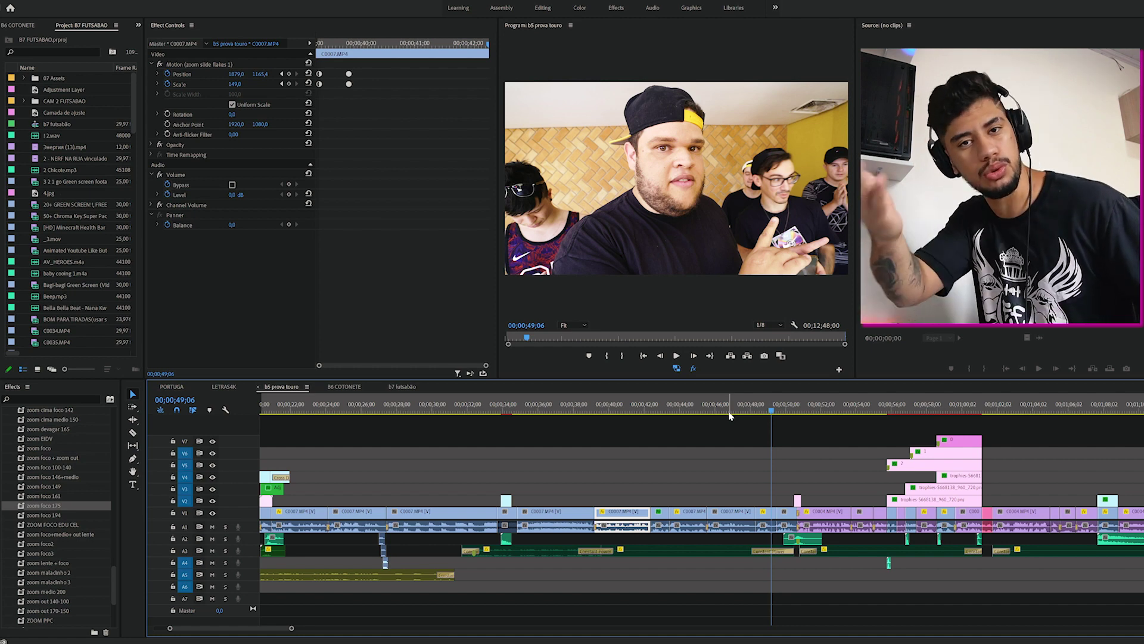
scroll(769, 467, "right", 4)
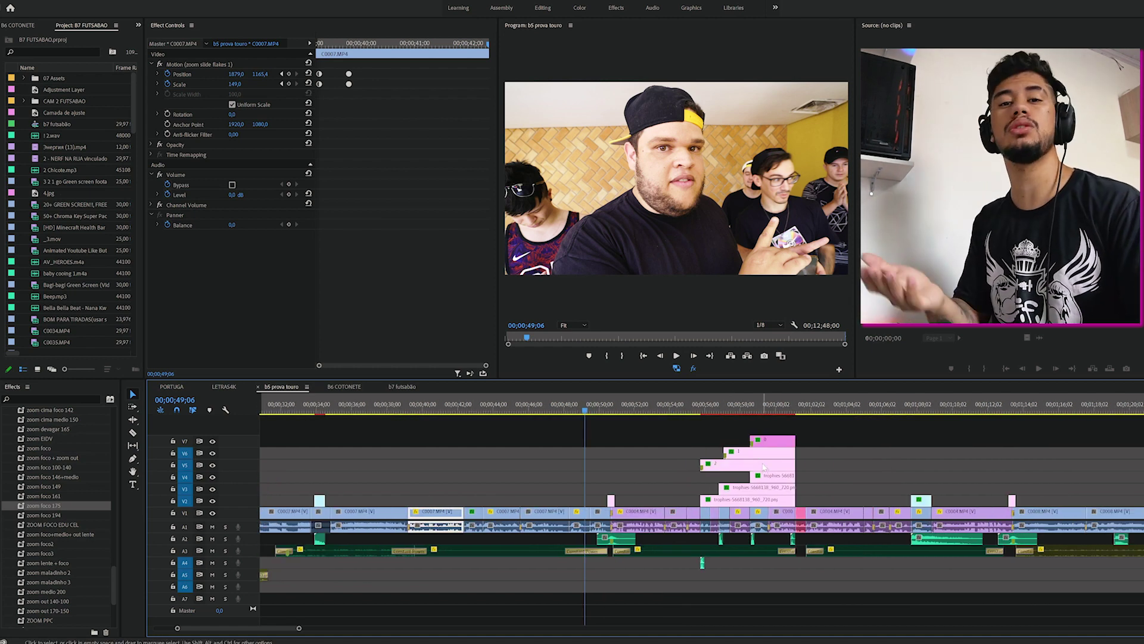
- Play back the trophy scoreboard graphics from 00;00;55;11 until all three trophies and numbers are in the frame
left_click(695, 407)
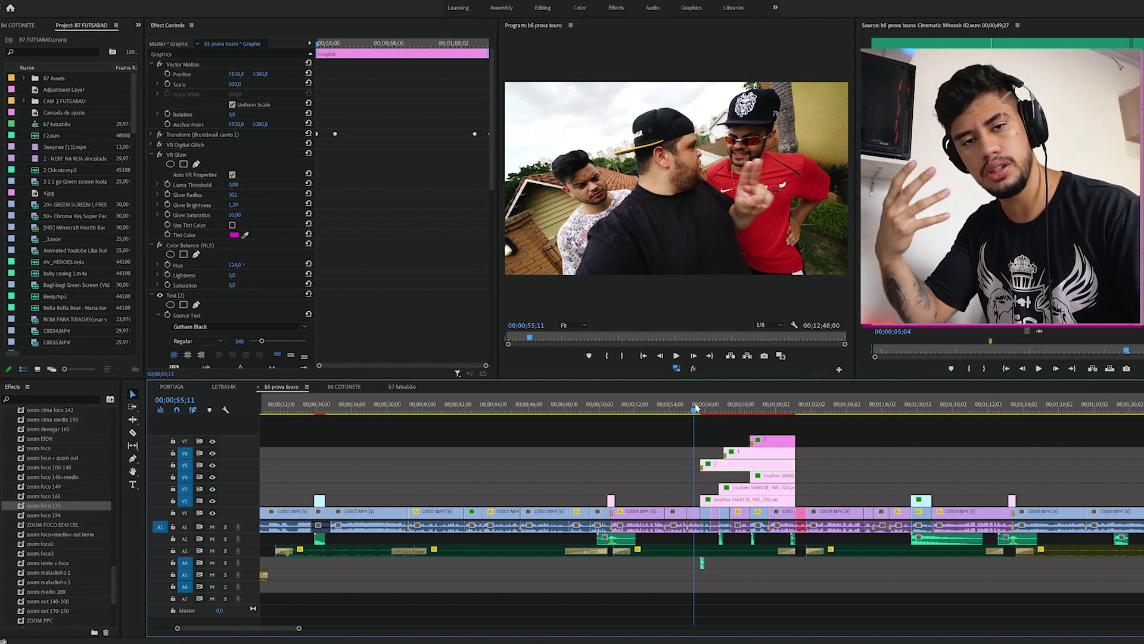
key("space")
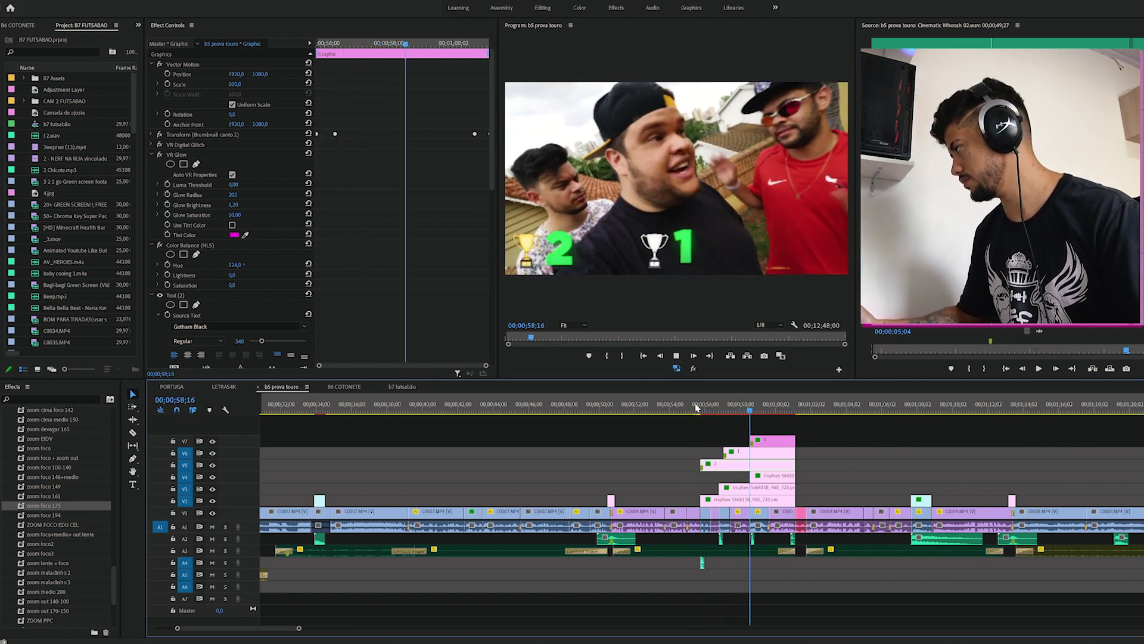
key("space")
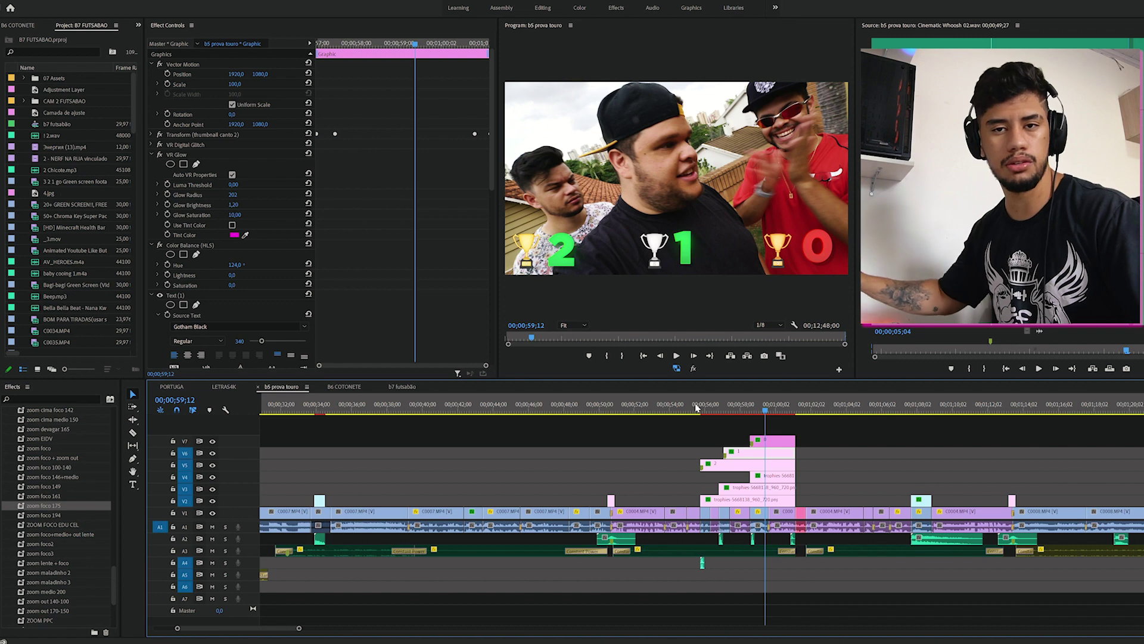
- Play back the outdoor selfie shot from 00;01;07;06 and check its impact sound effect clip at 00;01;08;03
scroll(696, 407, "down", 5)
scroll(696, 407, "up", 3)
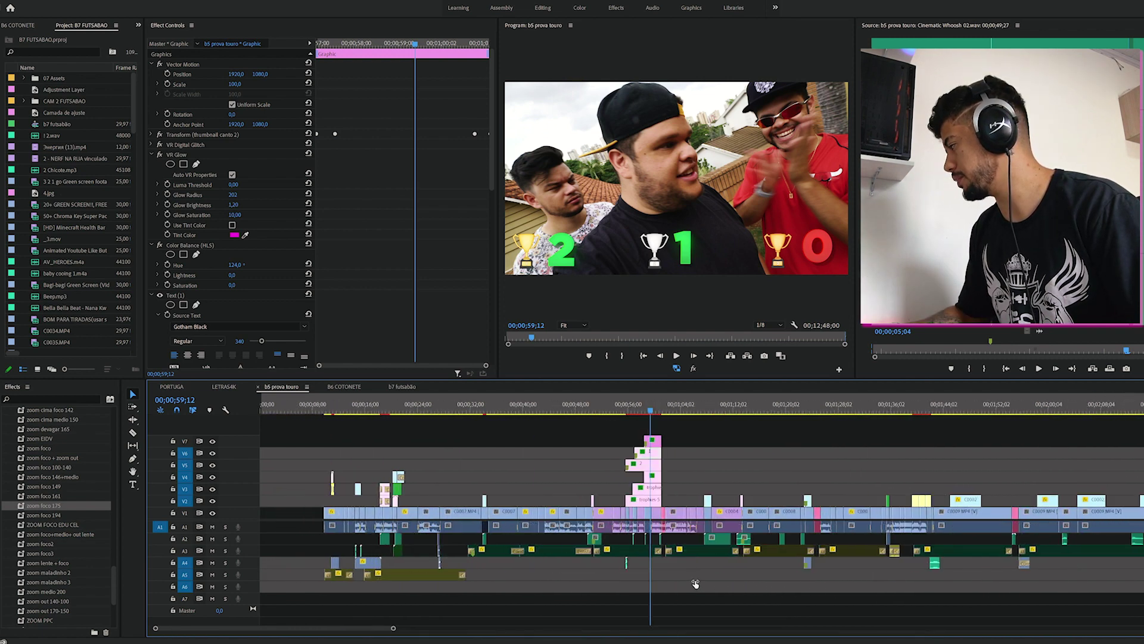
left_click(830, 406)
scroll(846, 435, "down", 5)
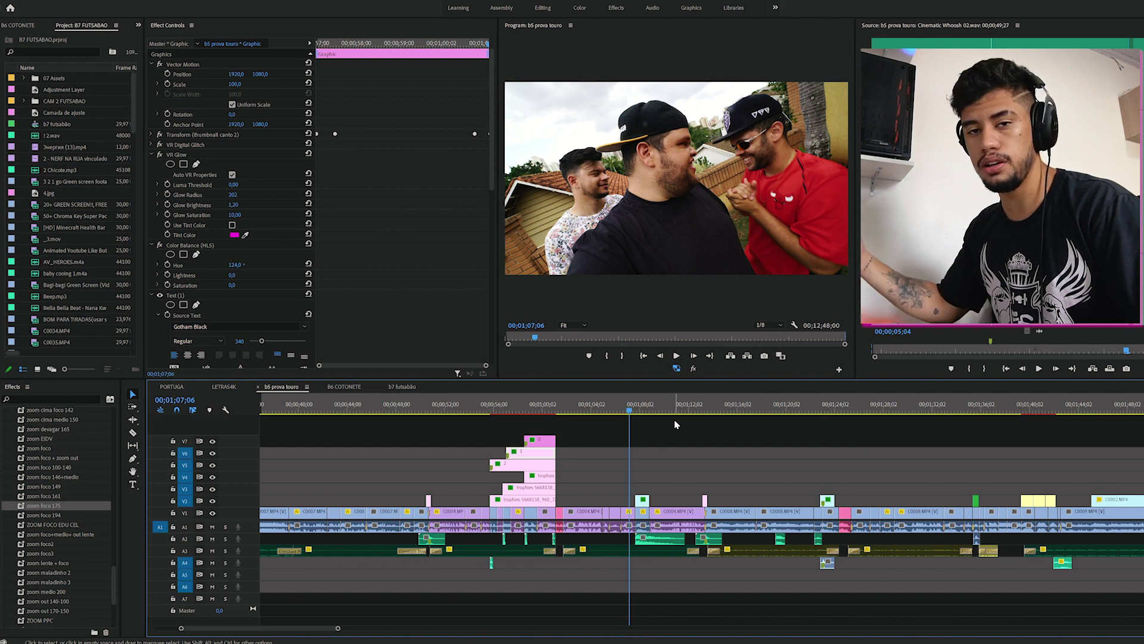
key("space")
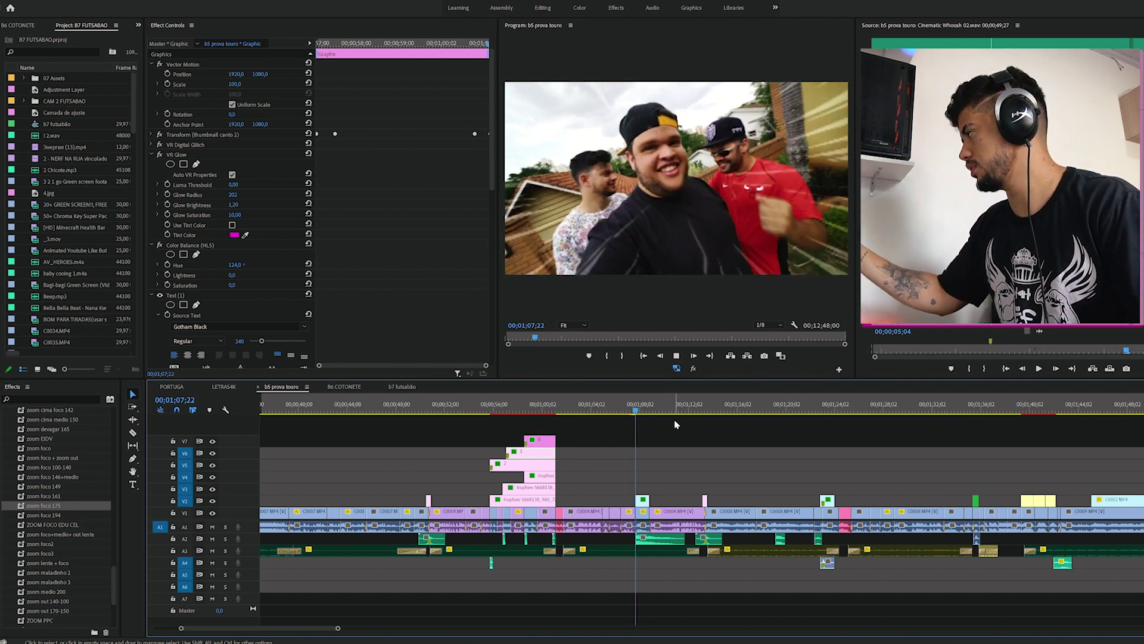
key("space")
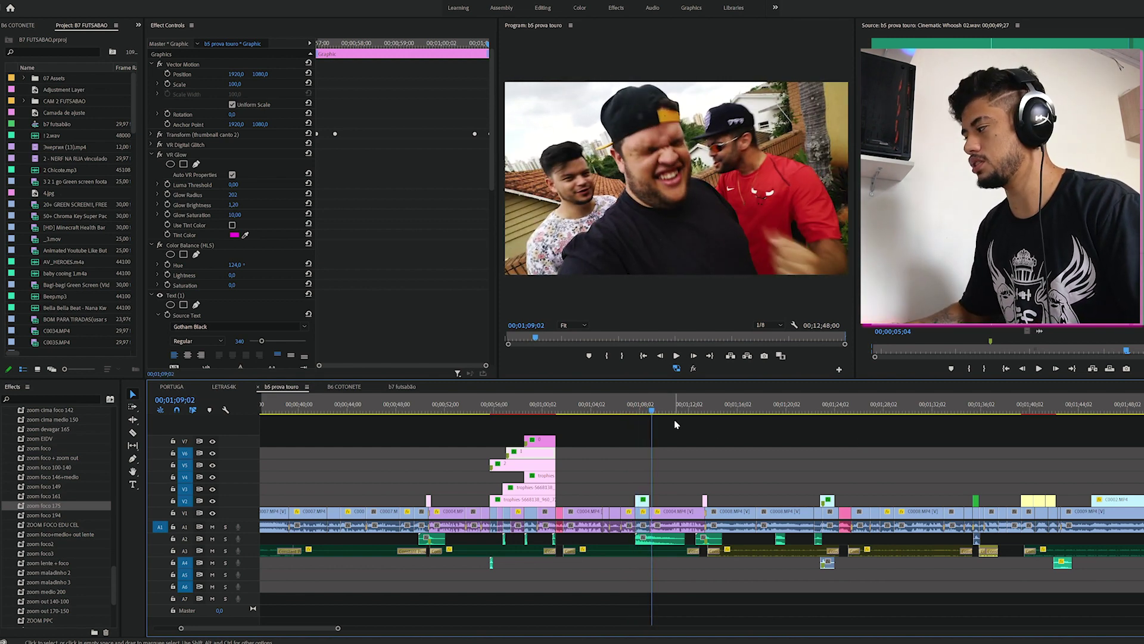
left_click(644, 540)
left_click(642, 410)
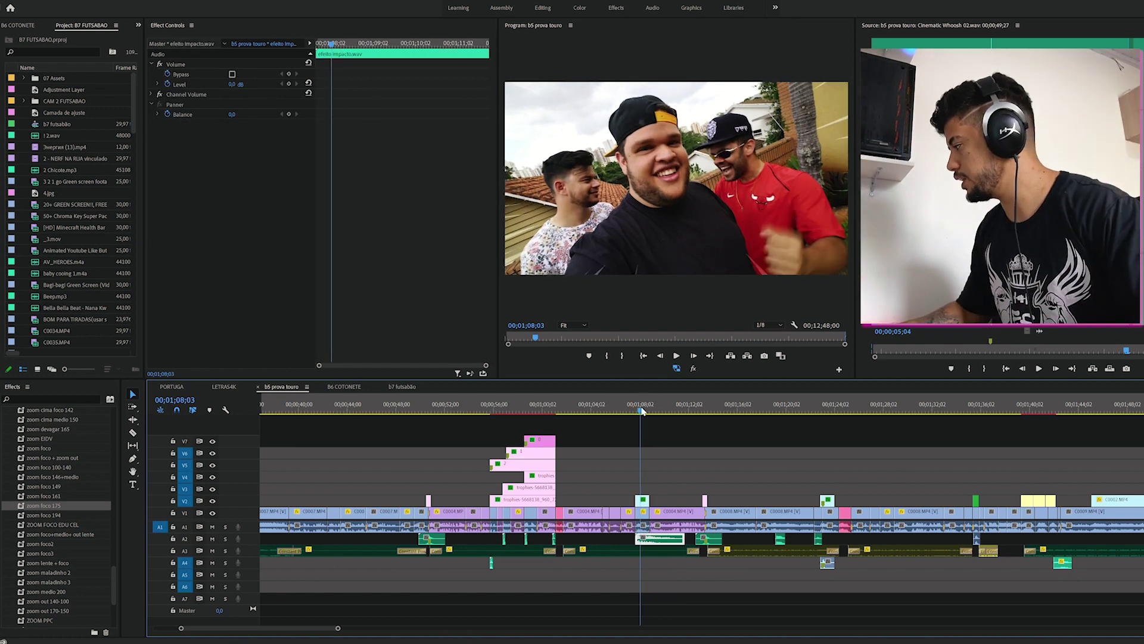
- Play back the bull ride shot from 00;01;21;25 up to the Minecraft health bar overlay
left_click(800, 412)
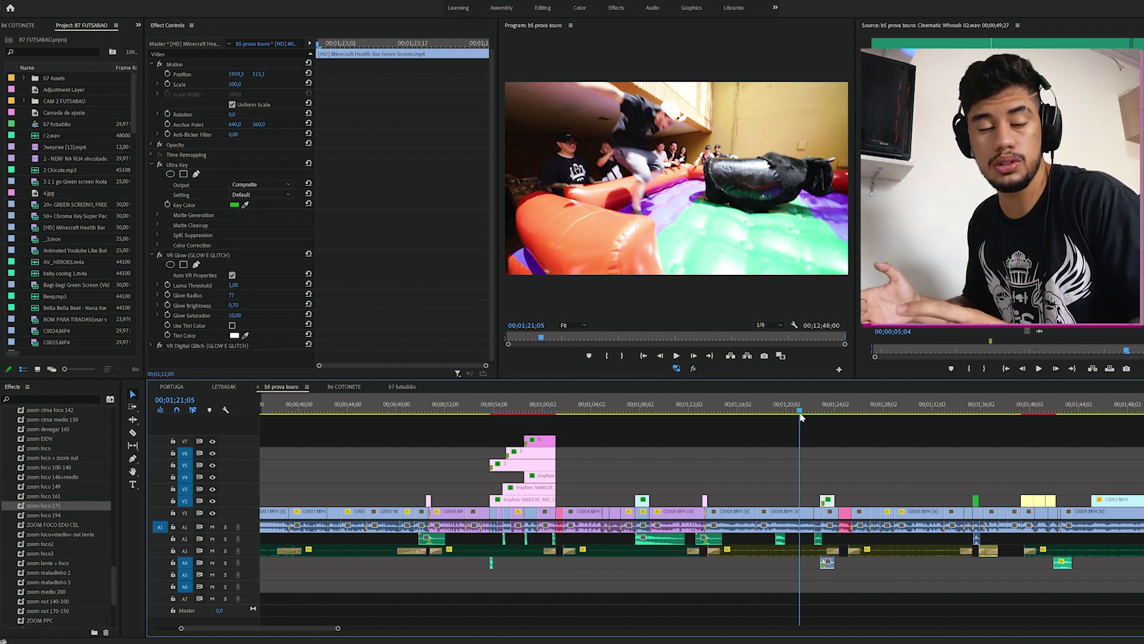
left_click(804, 410)
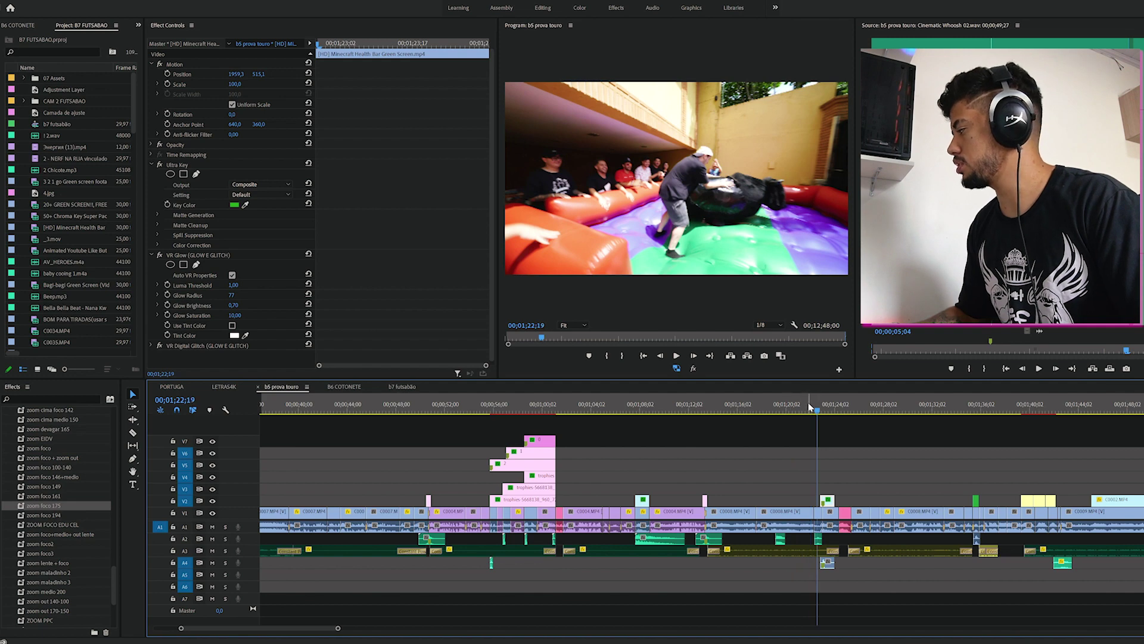
left_click(808, 407)
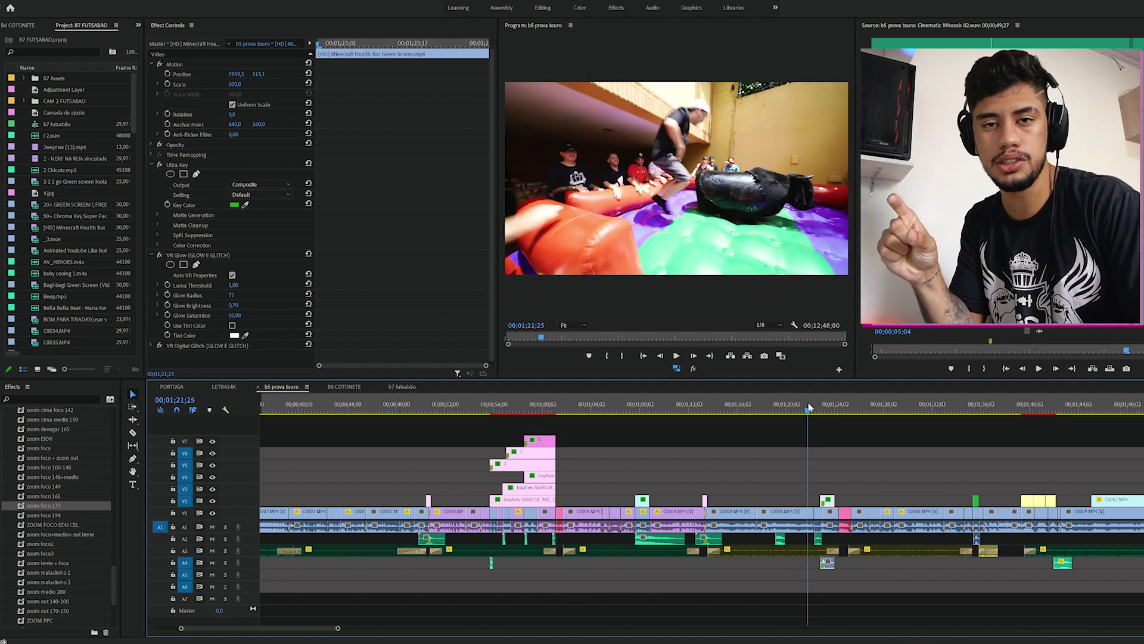
key("space")
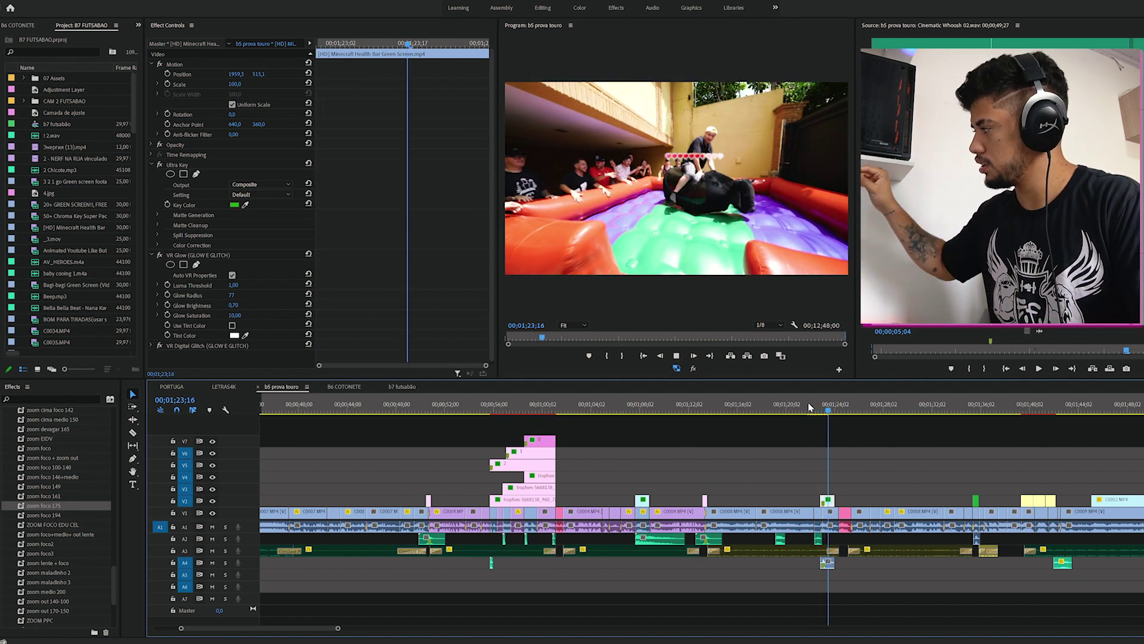
key("space")
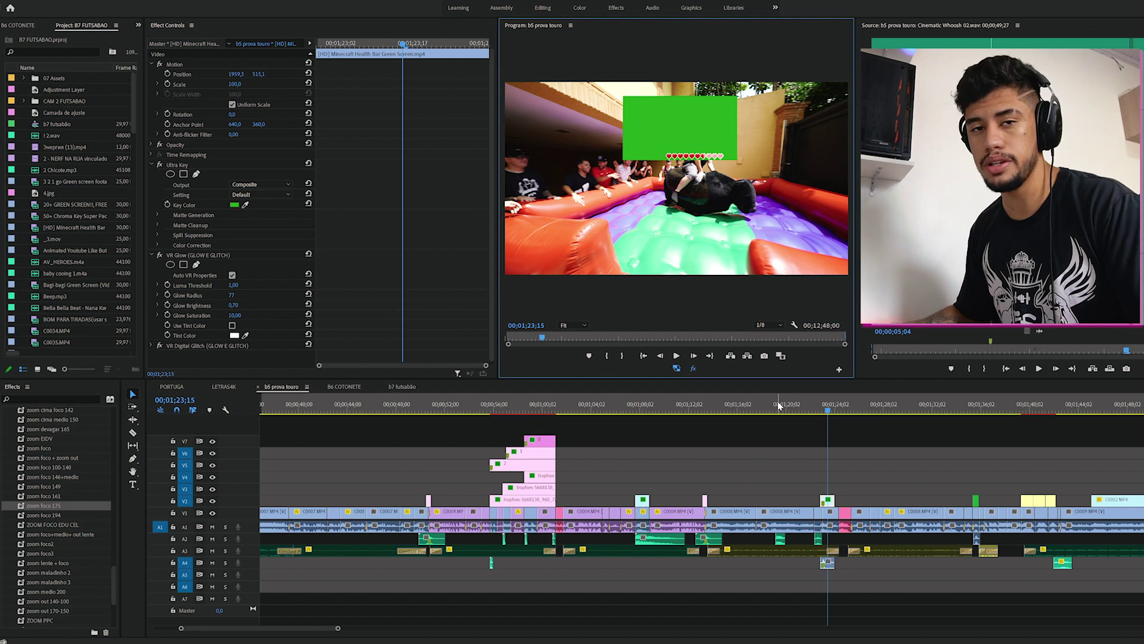
- Play back the crowd shot with the 3-2-1 countdown overlay, starting shortly before the countdown clips at about 00;01;39
key("Down")
scroll(734, 619, "down", 5)
scroll(733, 619, "down", 2)
left_click(688, 410)
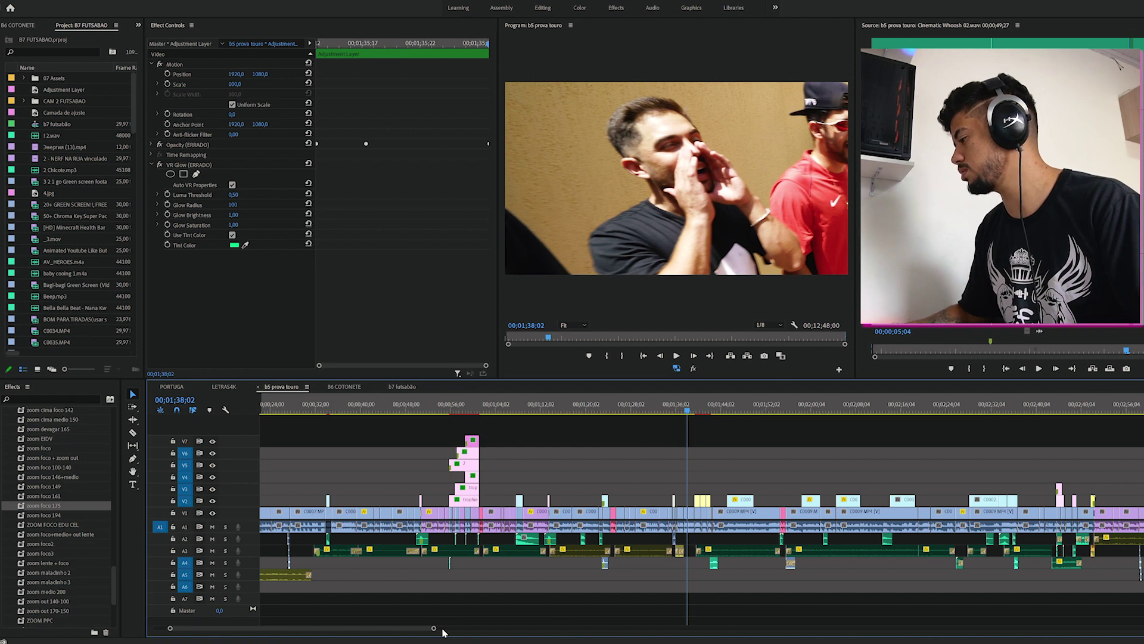
scroll(434, 629, "up", 3)
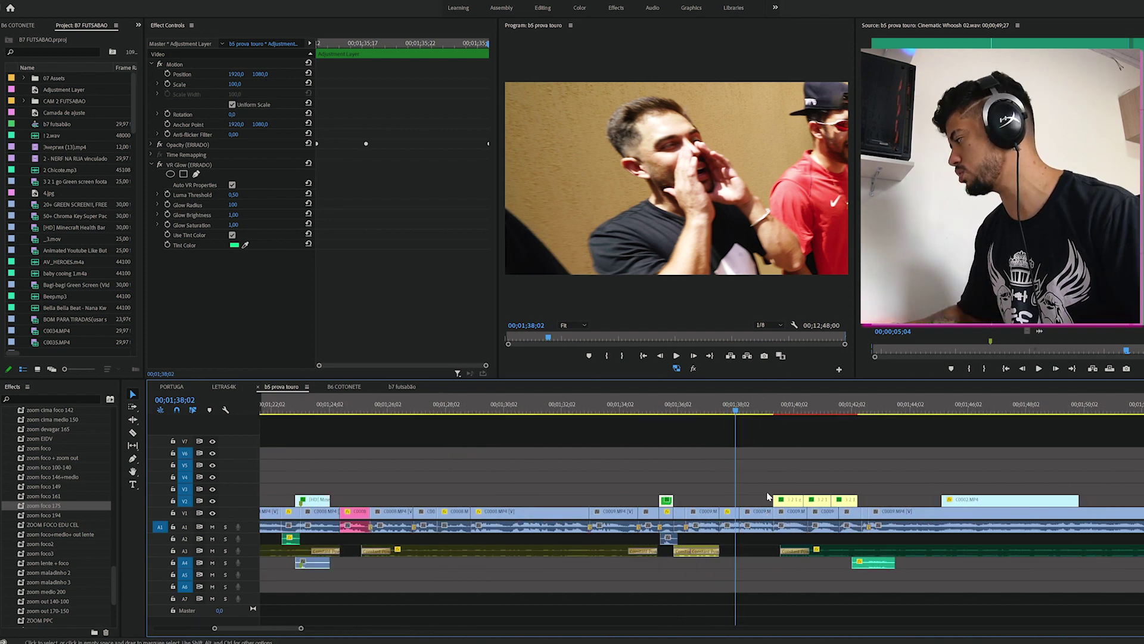
left_click(765, 409)
key("space")
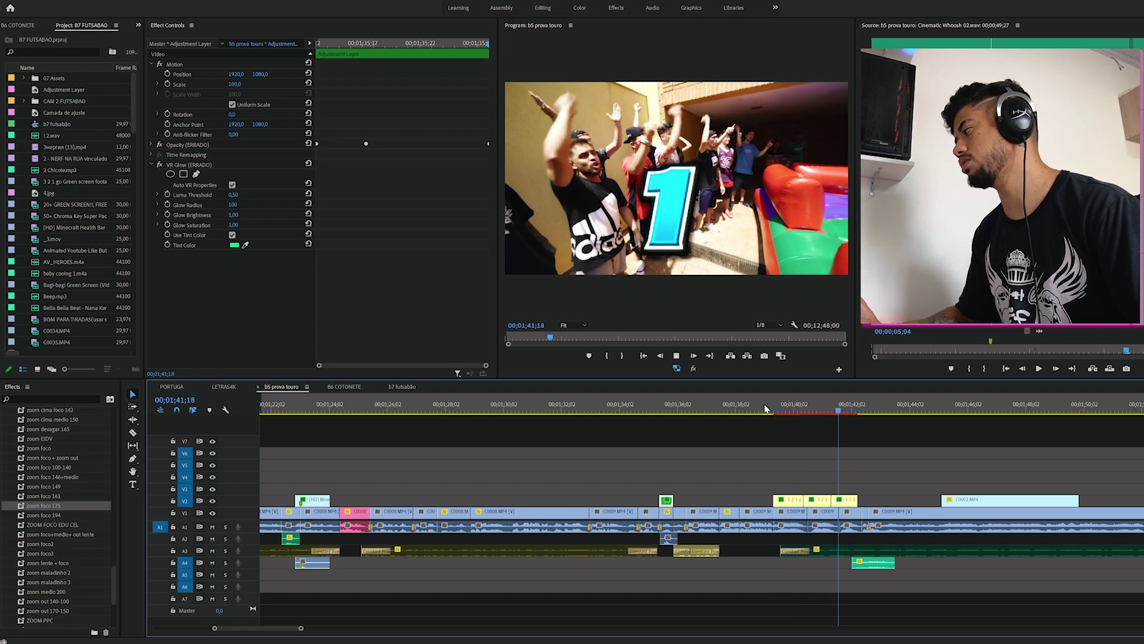
- Turn Ultra Key and Color Balance (HLS) off and back on for the countdown "3" clip at 00;01;39;25 to compare the picture
left_click(763, 410)
key("space")
left_click(159, 165)
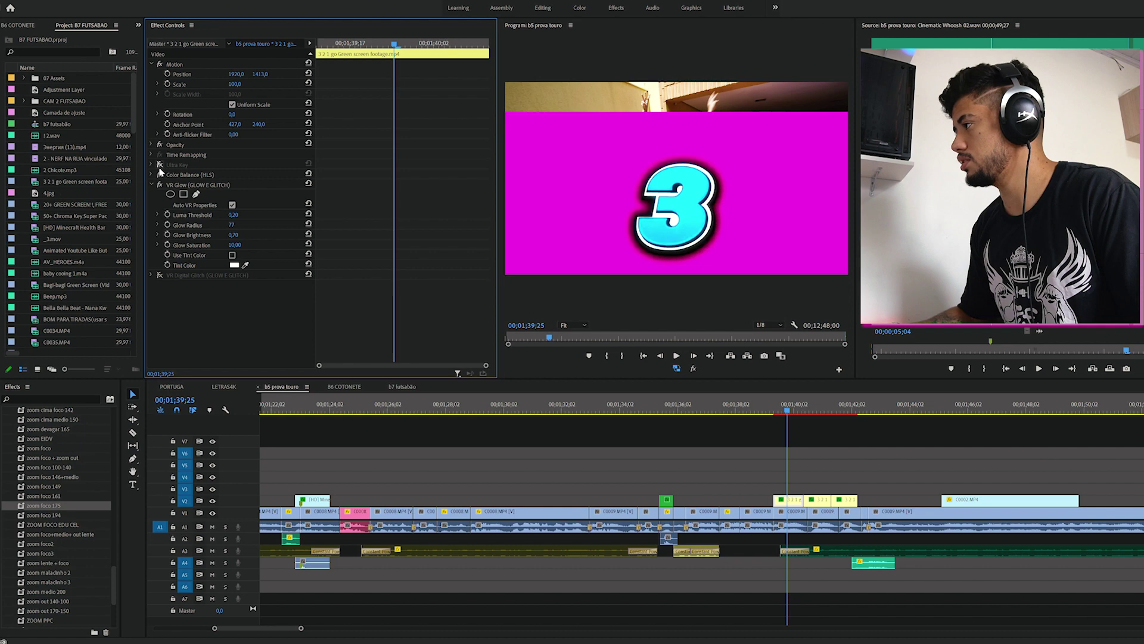
left_click(159, 174)
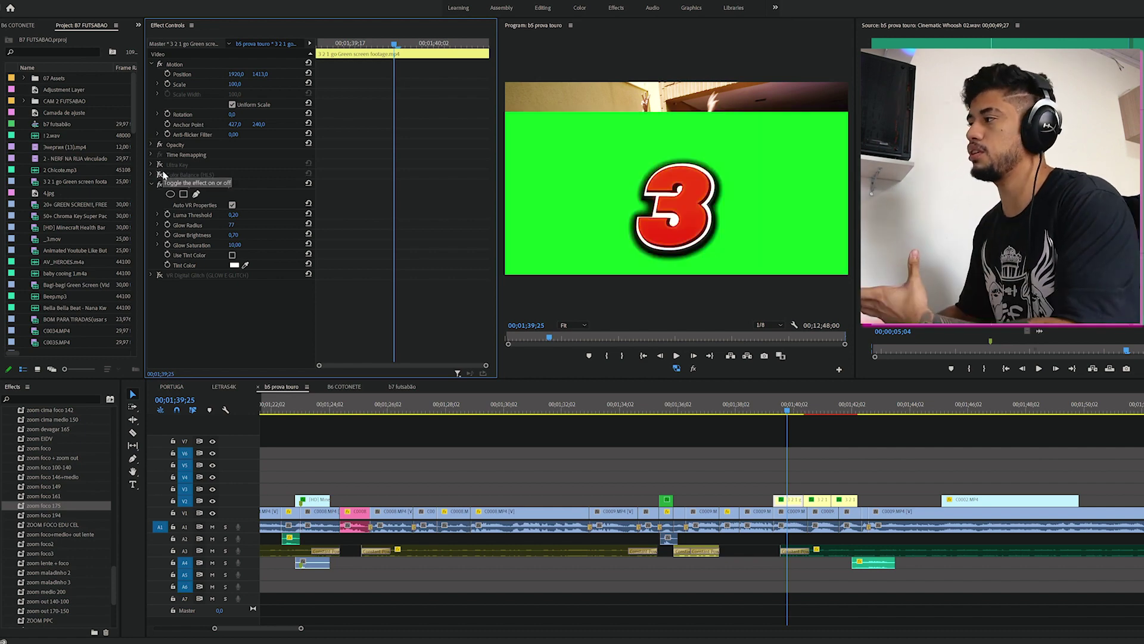
left_click(160, 166)
left_click(159, 175)
left_click(152, 186)
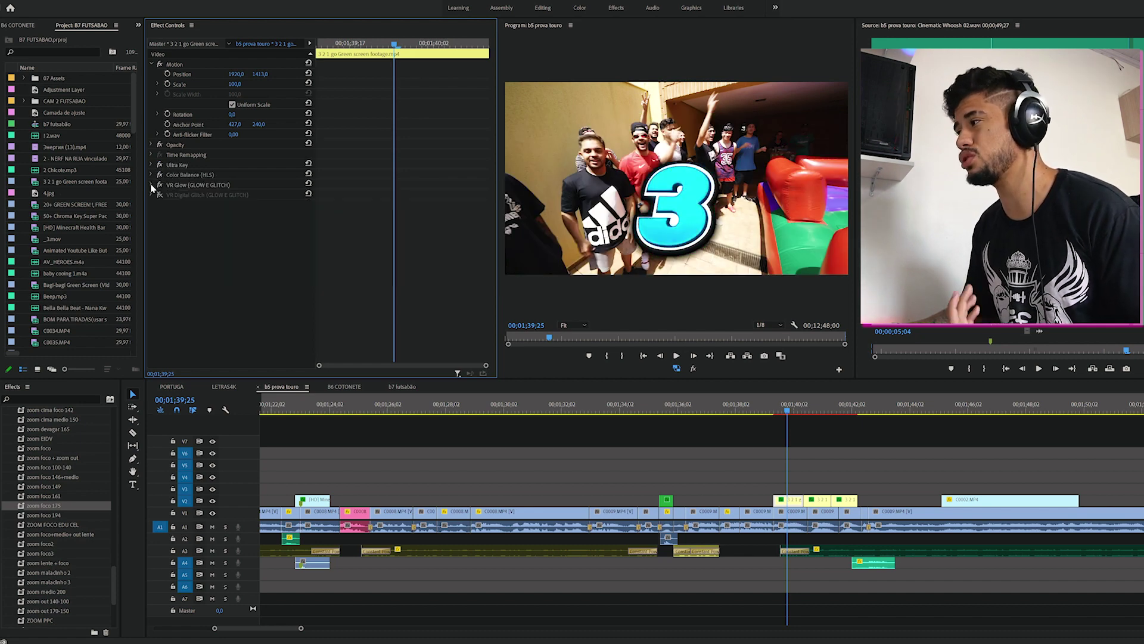
- Toggle Color Balance (HLS), VR Glow and VR Digital Glitch one by one on the countdown "3" clip to compare each effect's contribution
left_click(160, 174)
left_click(160, 184)
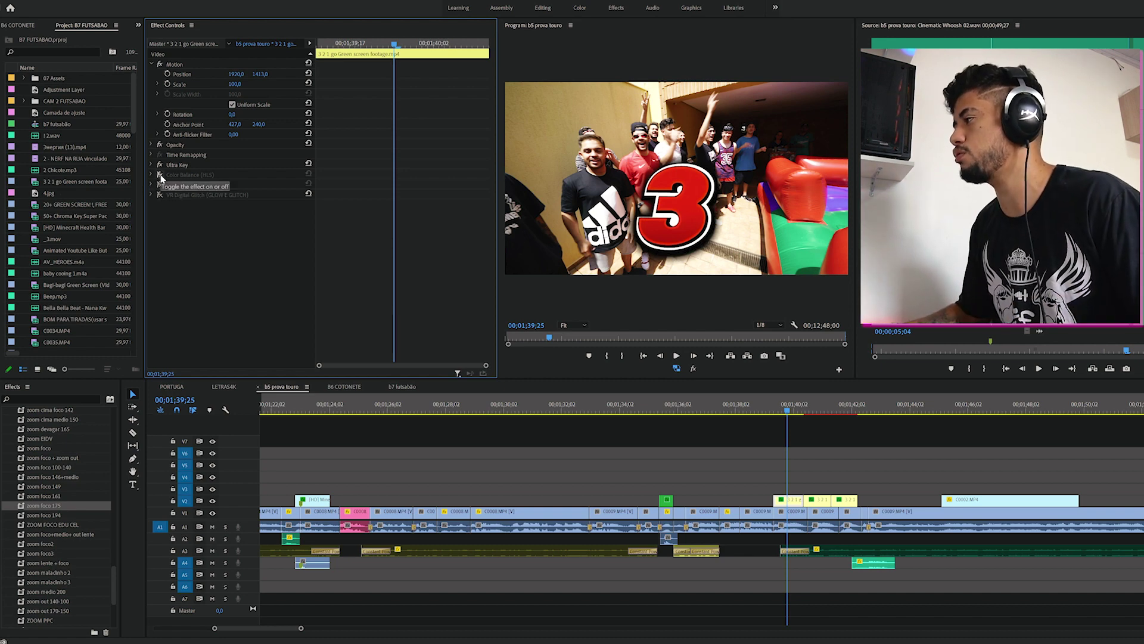
left_click(160, 174)
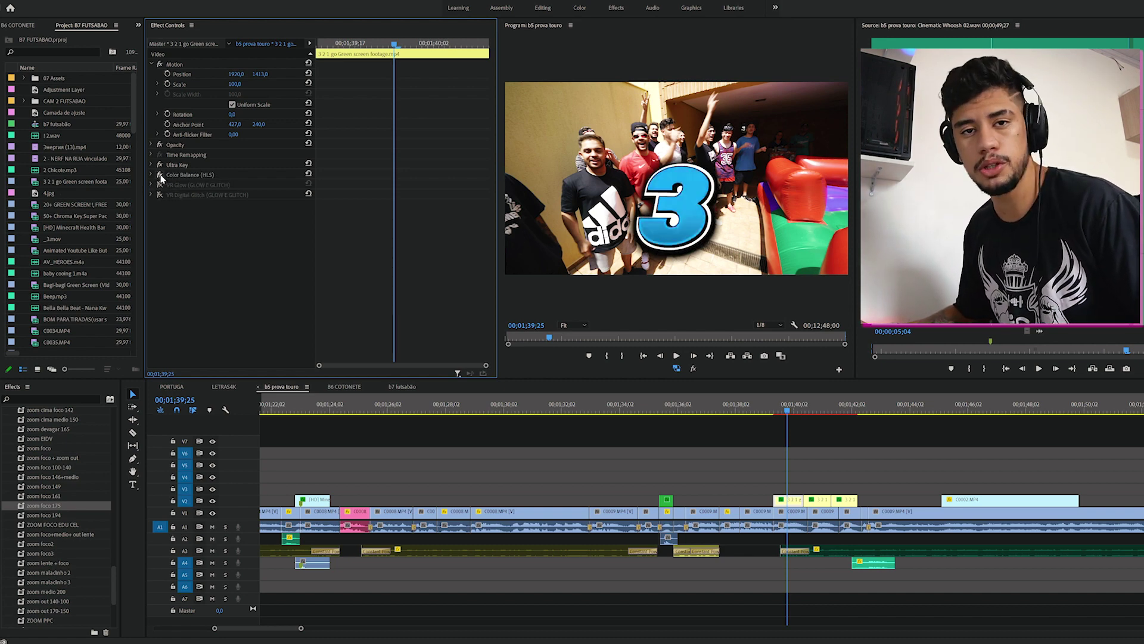
left_click(160, 185)
left_click(160, 184)
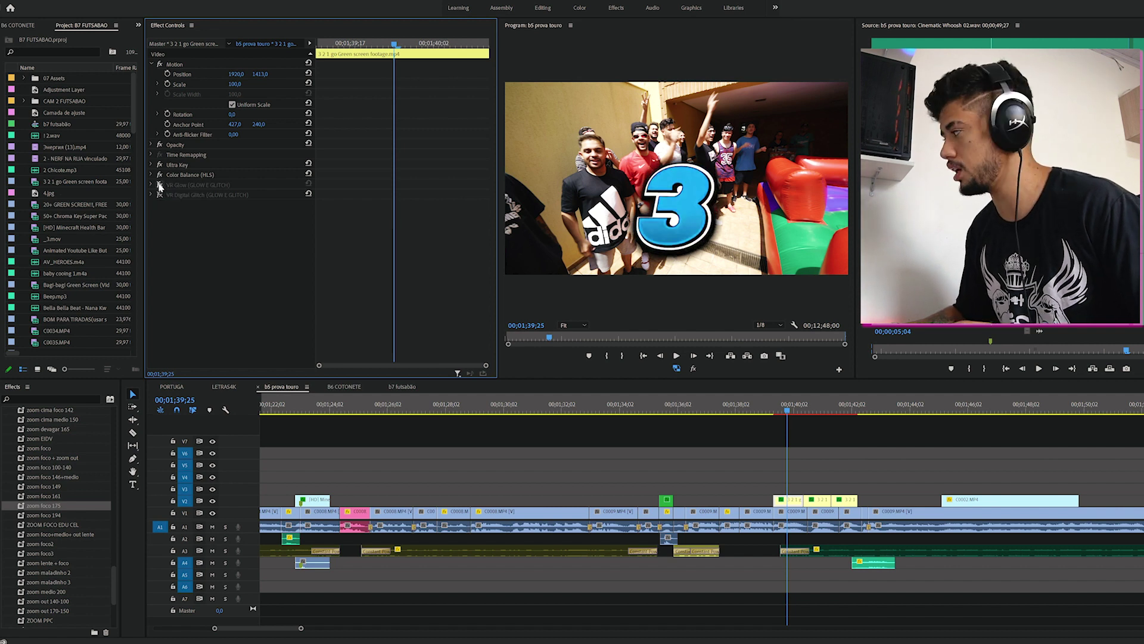
left_click(160, 185)
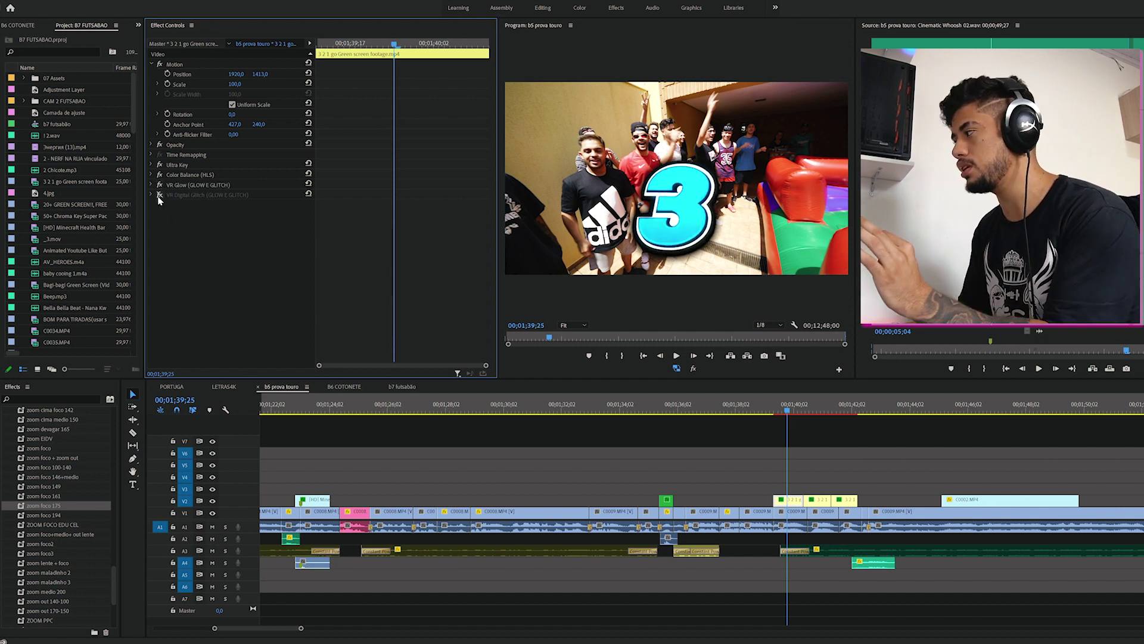
left_click(159, 195)
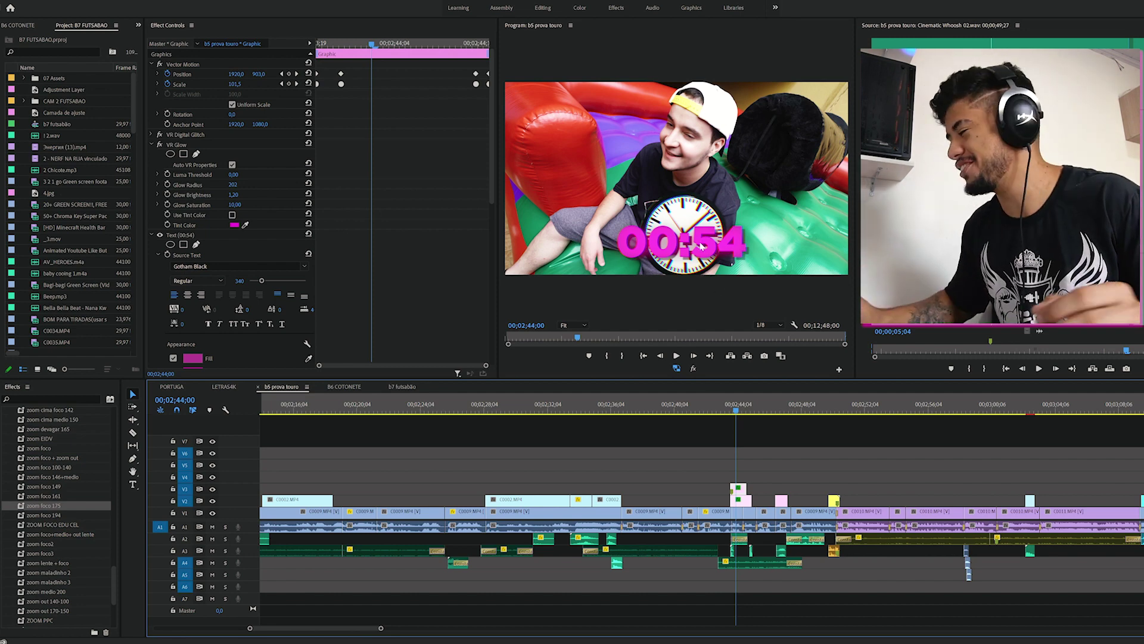
- Play back the 00:54 clock timer overlay from 00;02;43;14 until the overlay leaves the frame
left_click(731, 408)
scroll(750, 431, "down", 2)
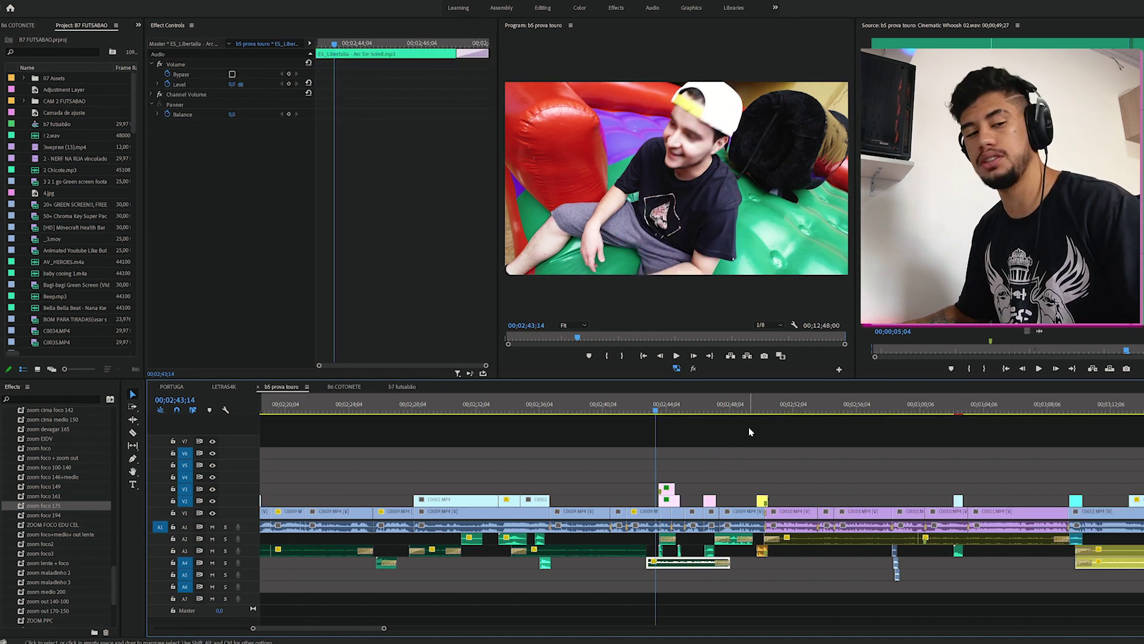
key("space")
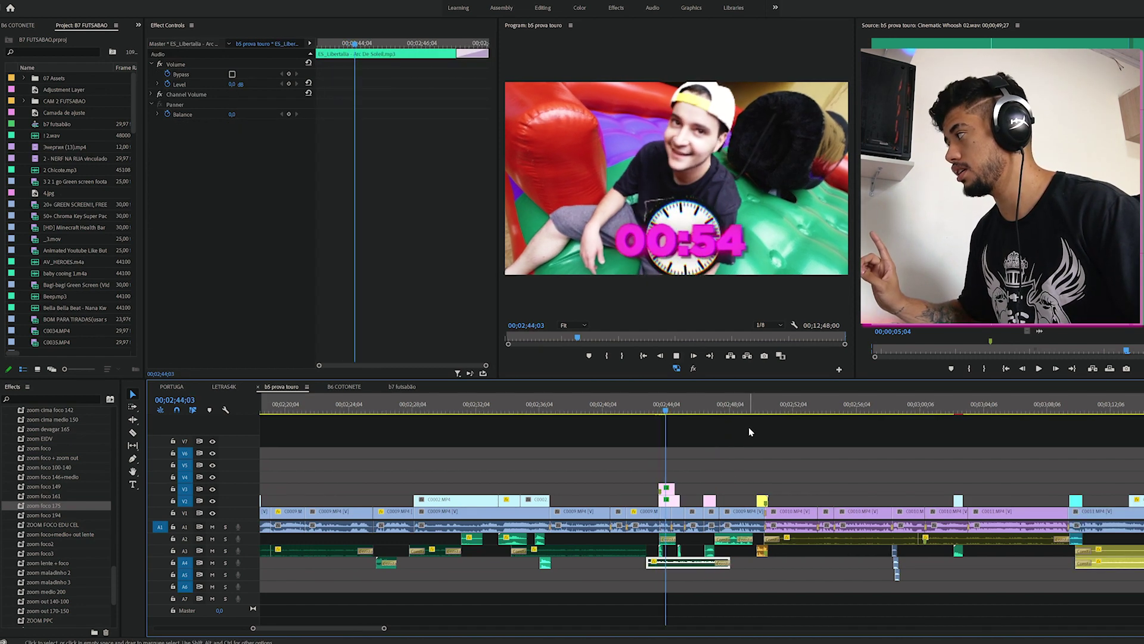
left_click(749, 427)
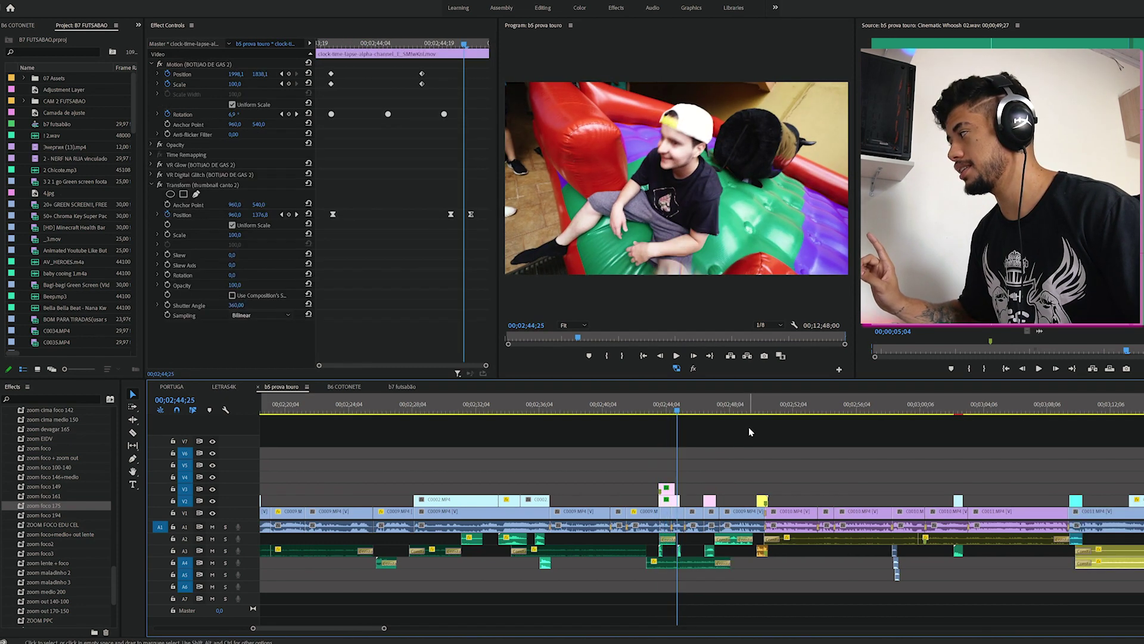
- Mute all effects globally from 00;02;43;25, play the 00:54 timer overlay without them, and re-enable the effects
left_click(662, 410)
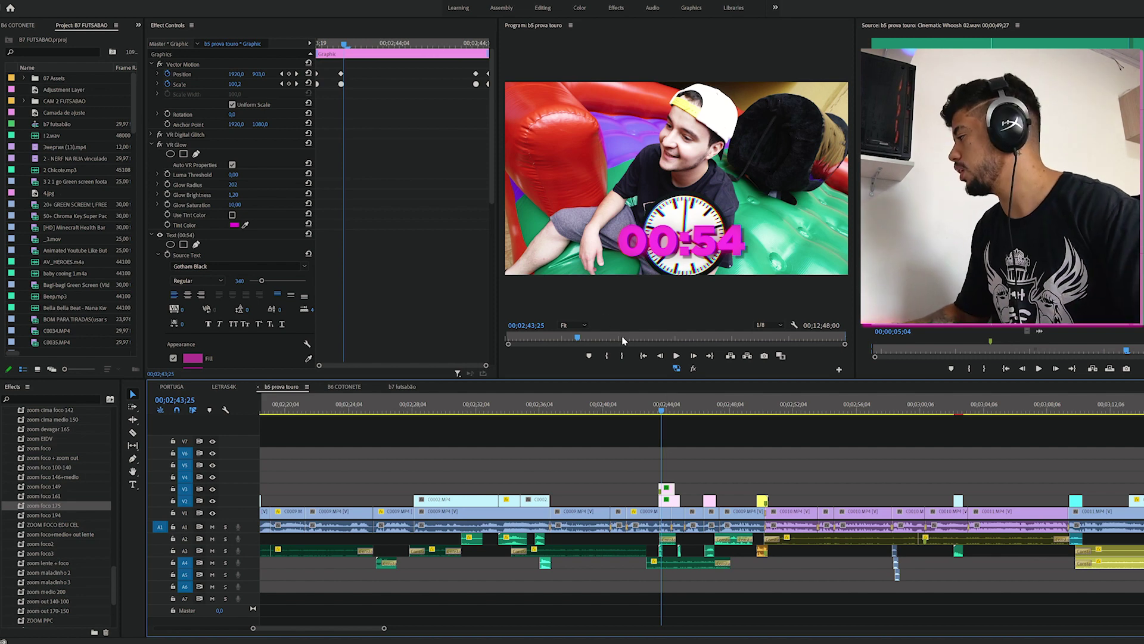
left_click(693, 370)
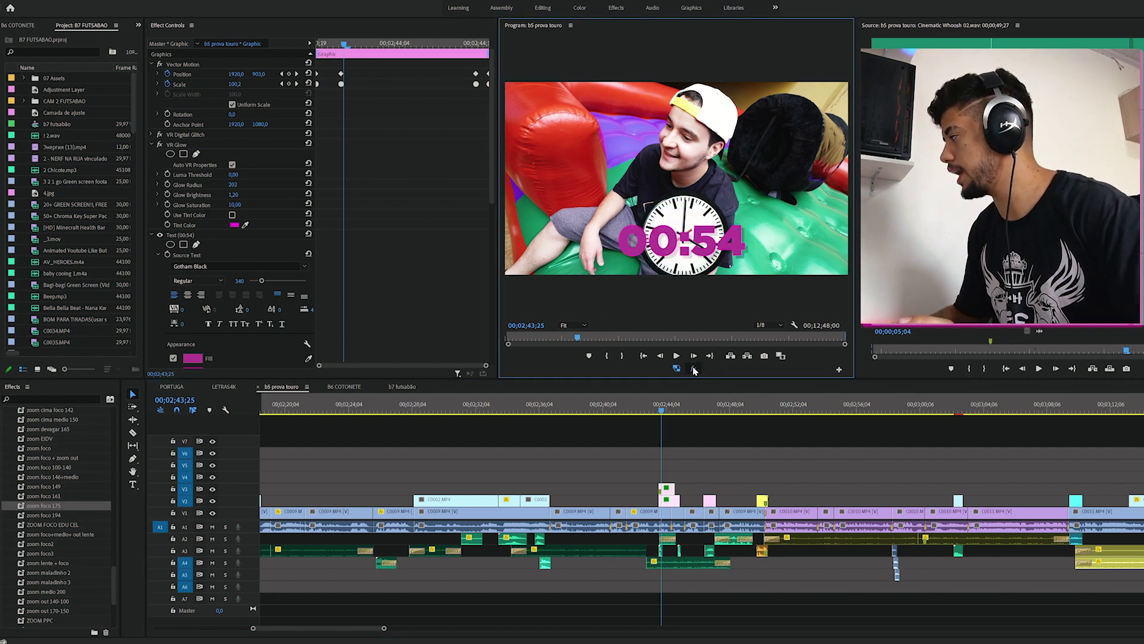
left_click(746, 394)
key("space")
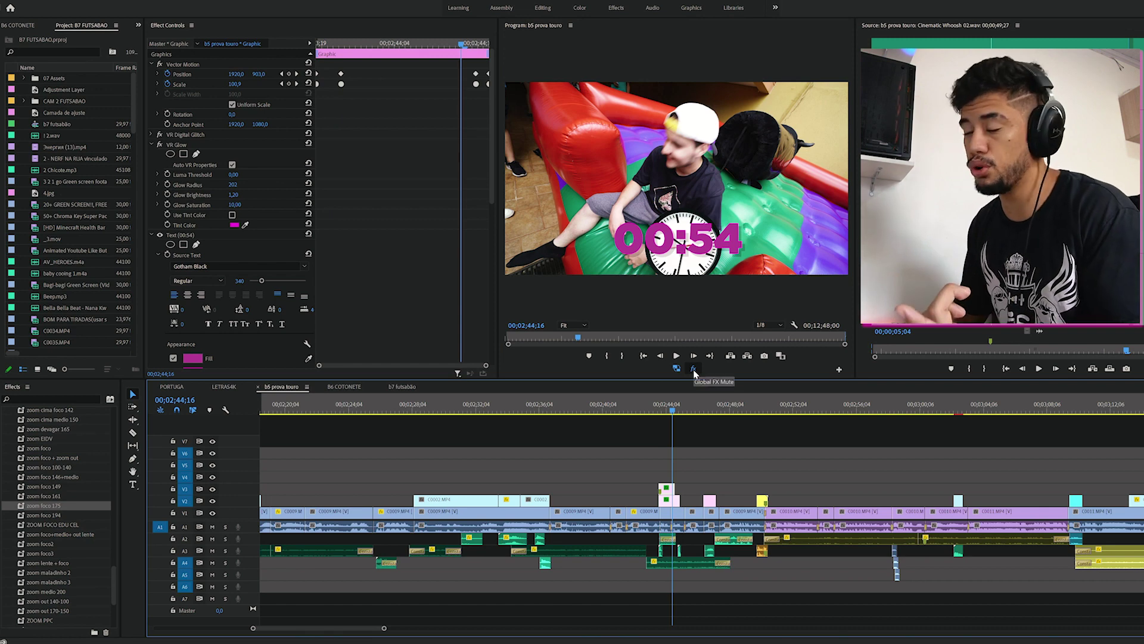
left_click(693, 370)
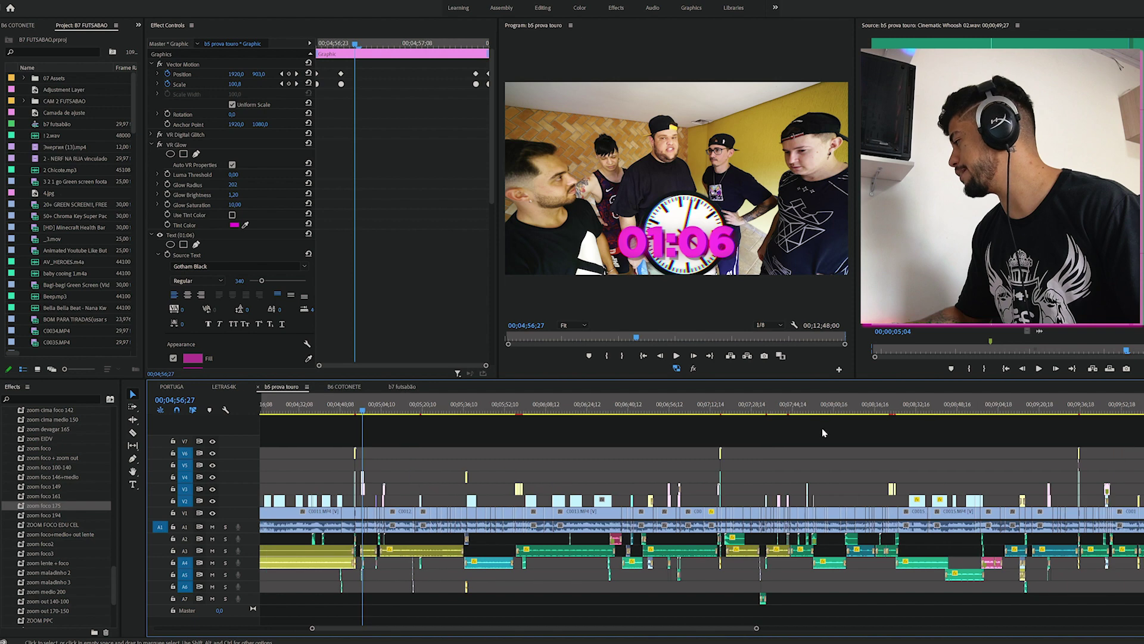
- Survey the full b5 prova touro sequence, and open the B6 COTONETE sequence to examine its opening section
scroll(739, 430, "down", 1)
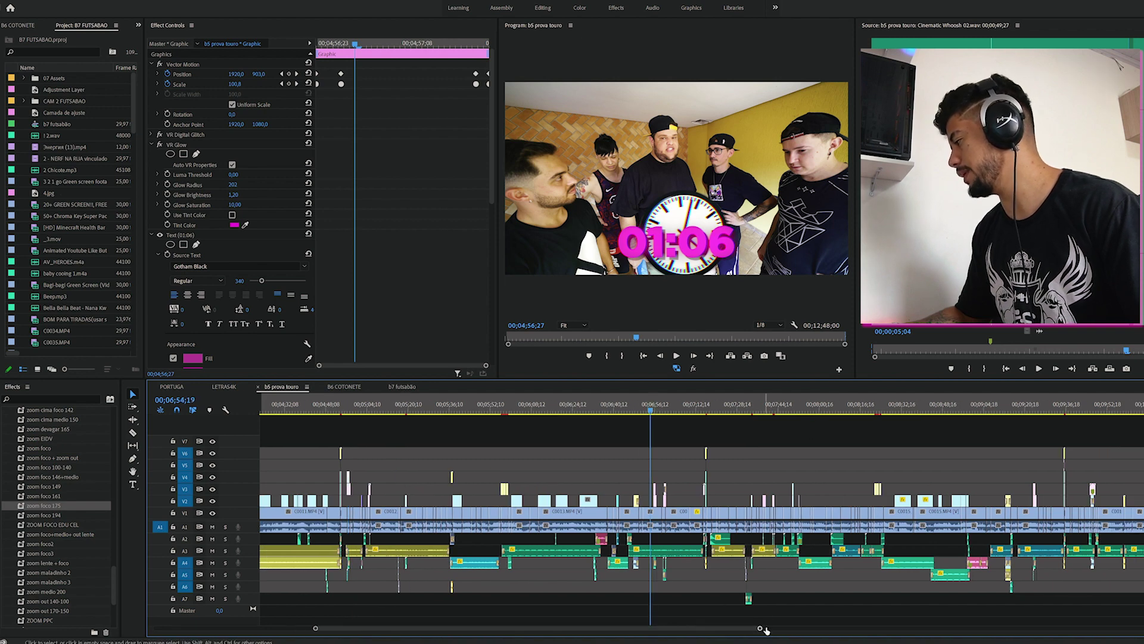
left_click_drag(760, 629, 899, 612)
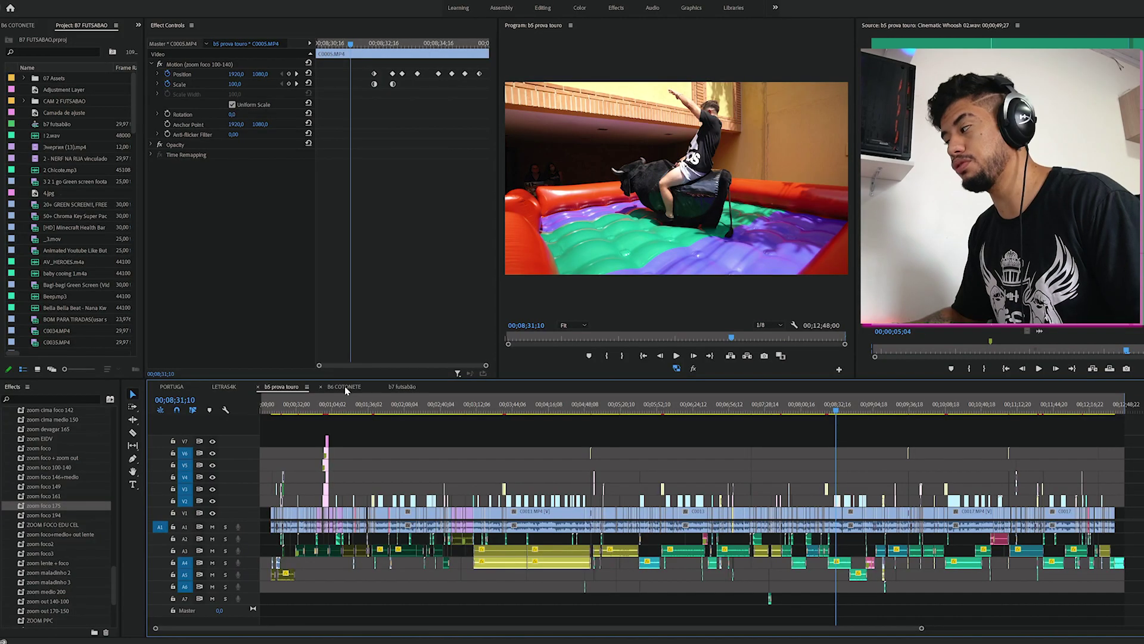
left_click(345, 388)
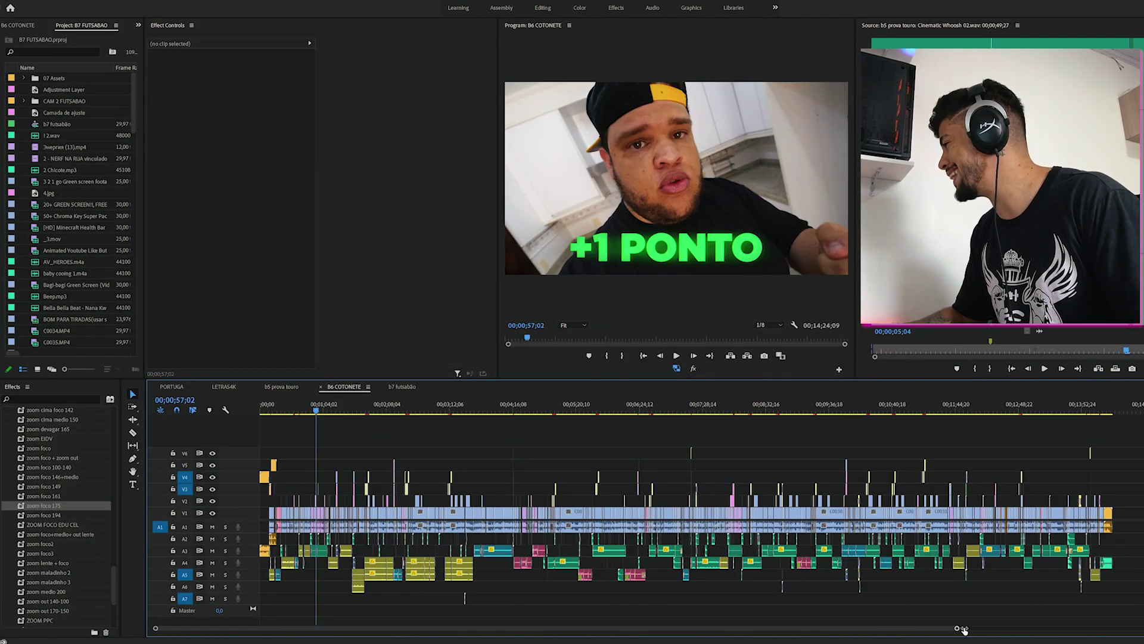
scroll(964, 629, "up", 5)
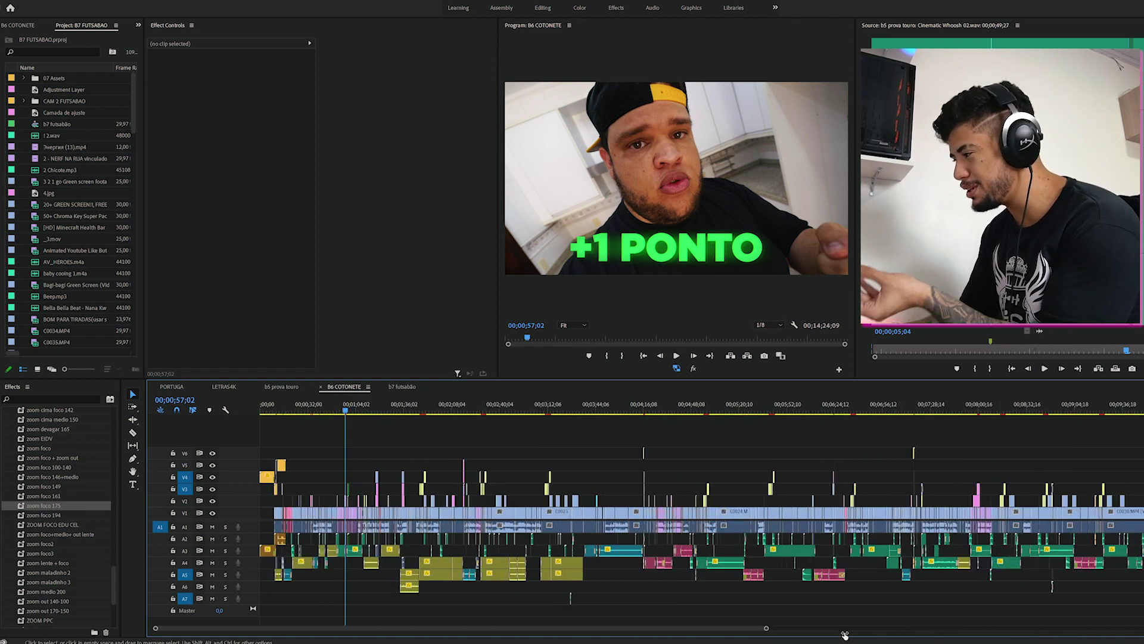
scroll(845, 633, "up", 6)
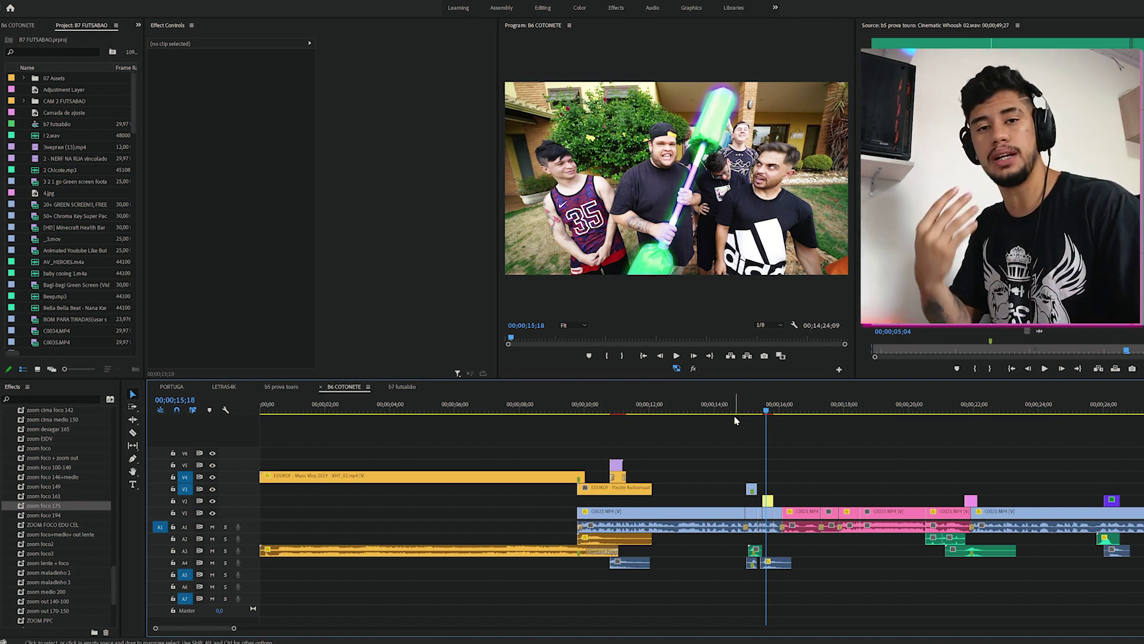
- Delete the base C0021.MP4 clip on V1 at 00;00;15;18 and undo the deletion
left_click(768, 512)
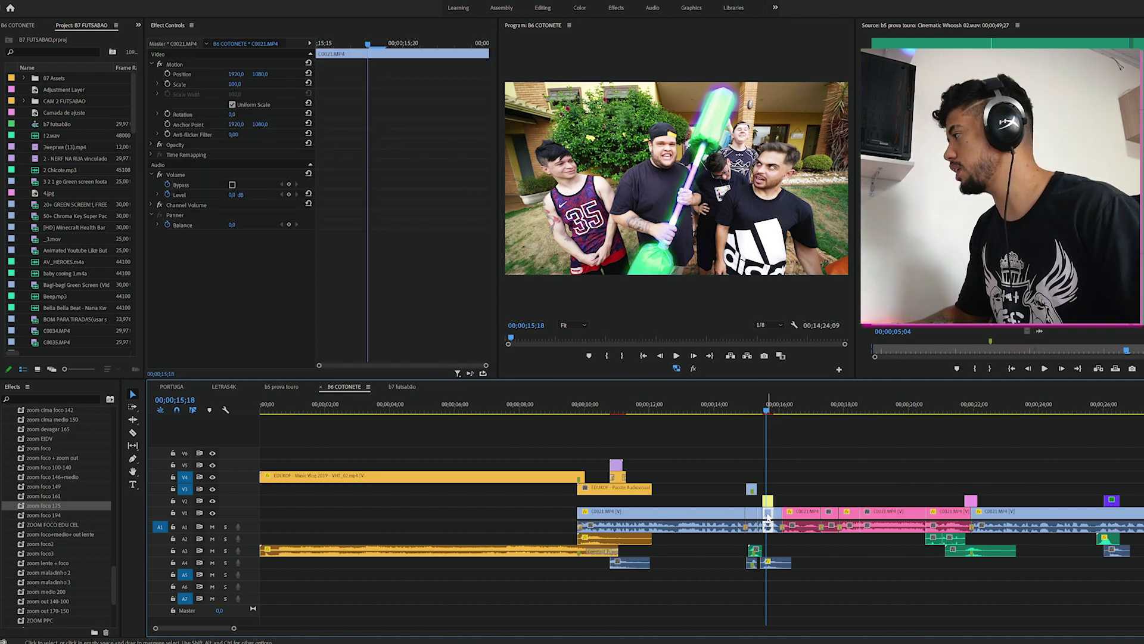
key("Delete")
key("ctrl+z")
- Inspect Color Balance (HLS) on the V2 overlay clip at 00;00;15;18, and toggle its Opacity mask and VR Glow for comparison
left_click(769, 502)
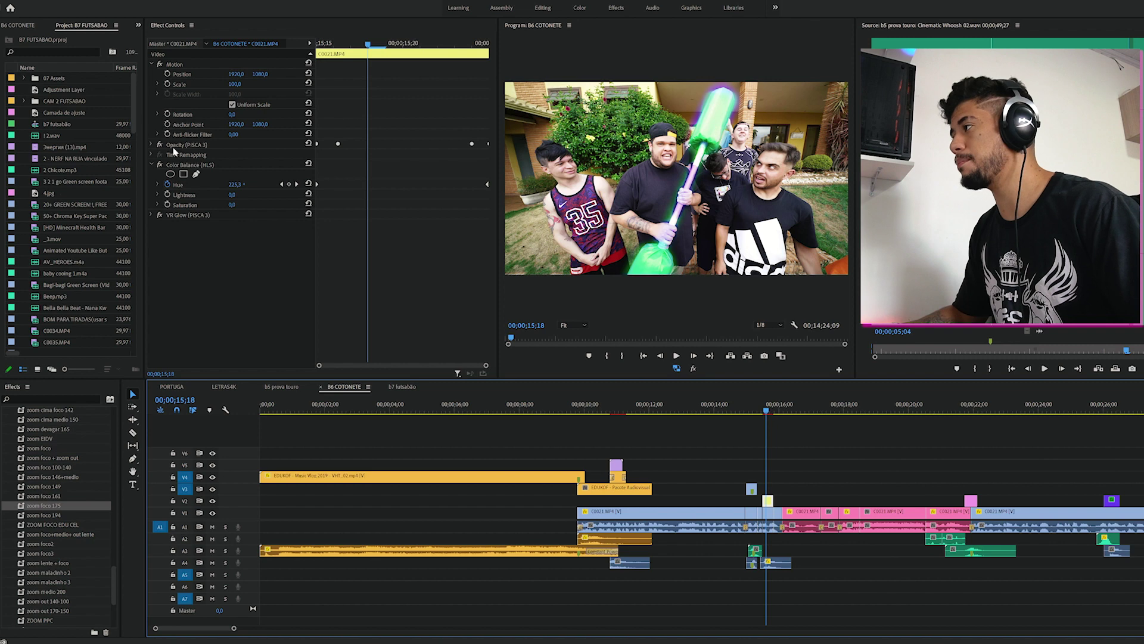
left_click(175, 166)
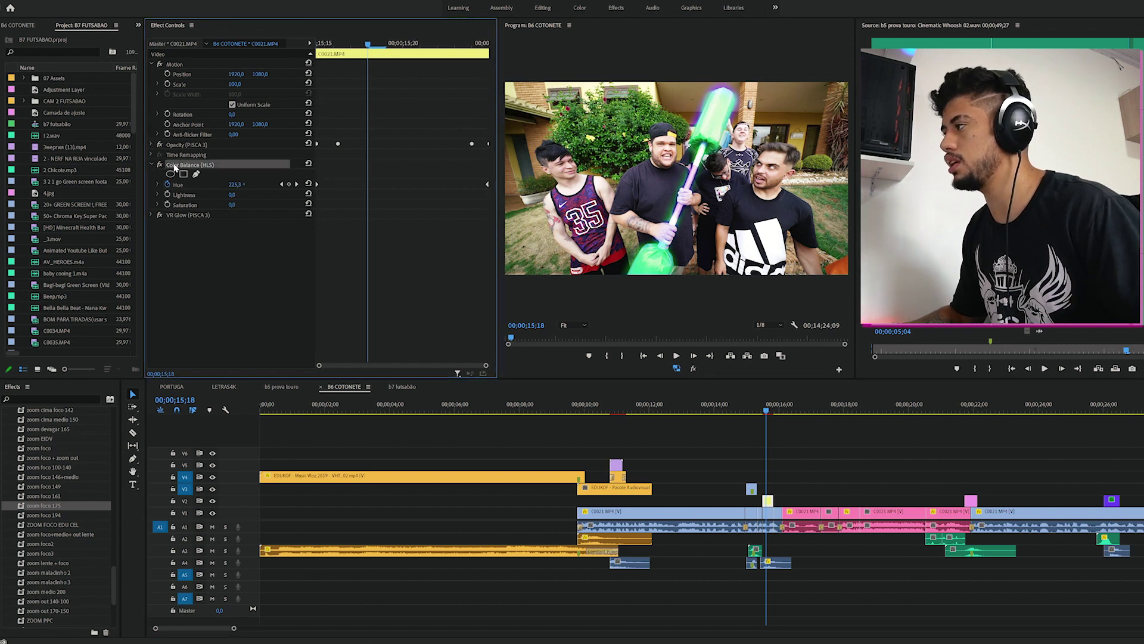
left_click(160, 145)
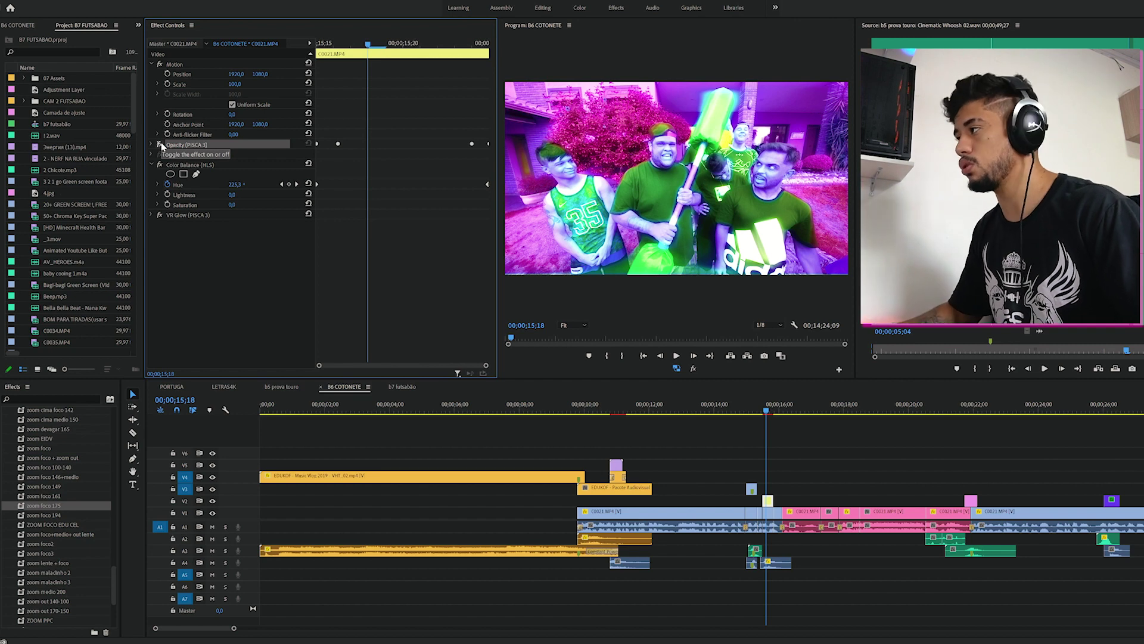
left_click(160, 146)
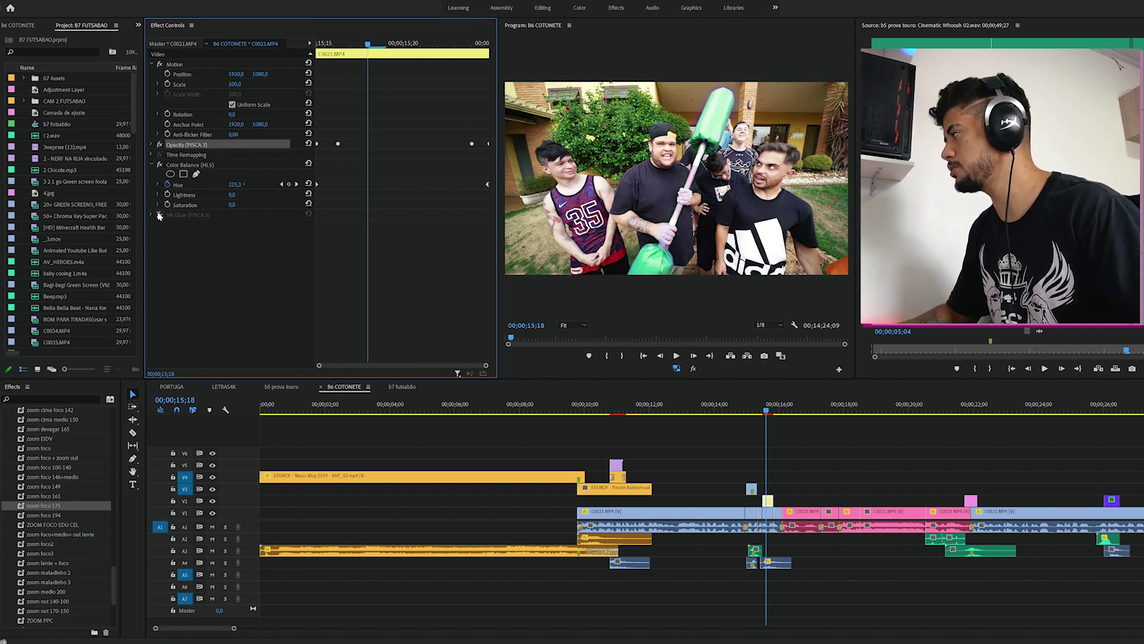
- Play back the giant cotton swab's color change from about 00;00;15;11
left_click(747, 405)
left_click_drag(748, 405, 761, 407)
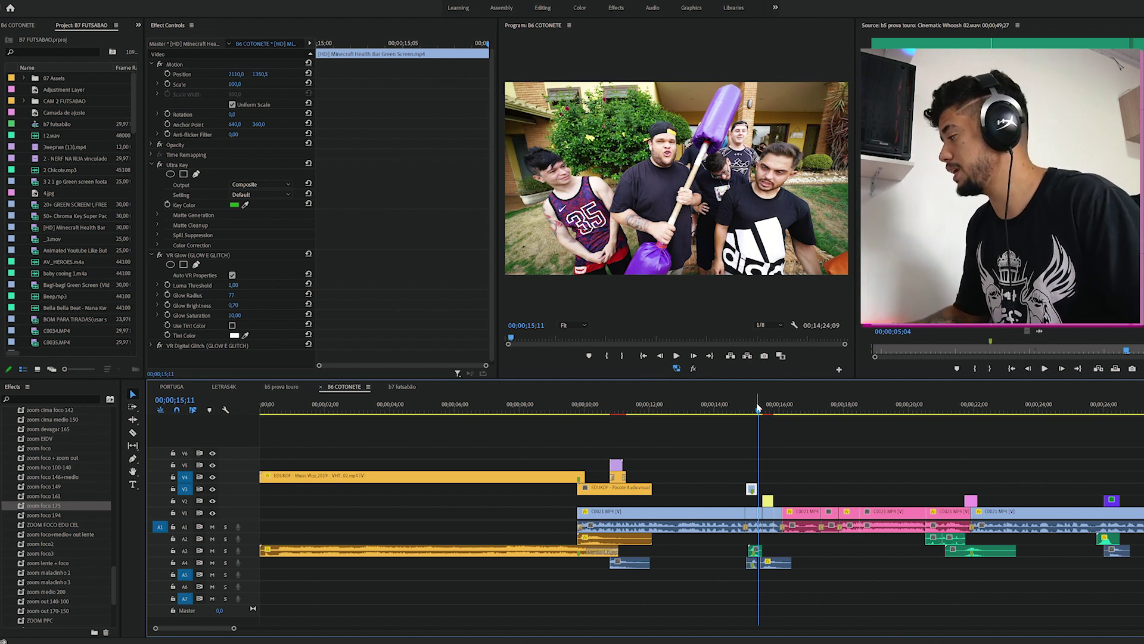
key("space")
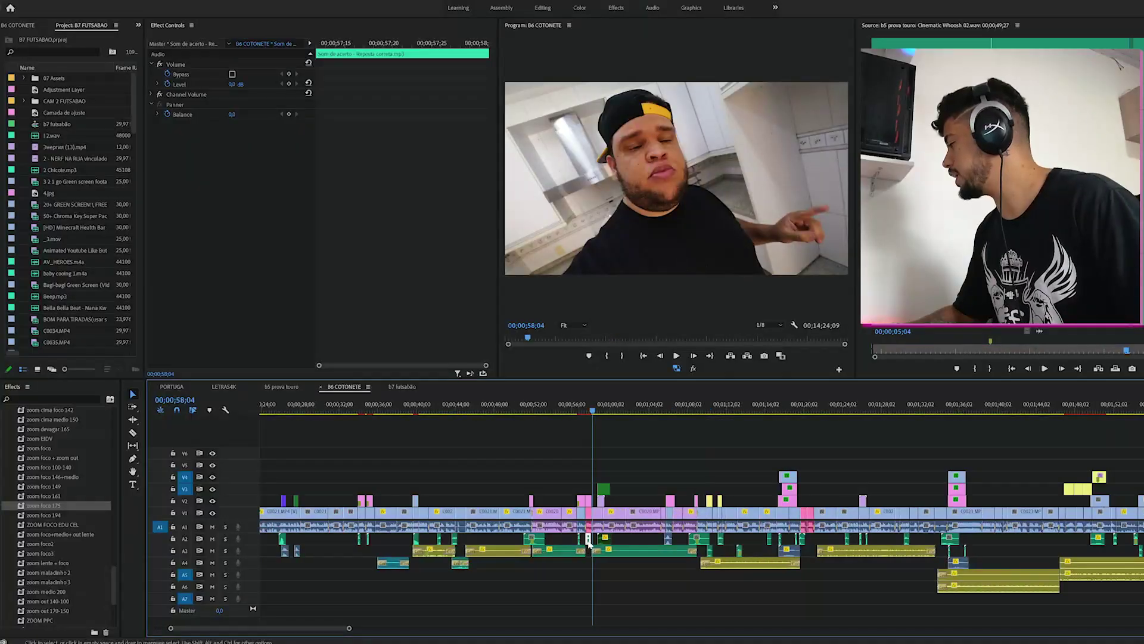
- Select the VS green screen clip on V4 and play back the versus portraits overlay from 00;01;16;29 to 00;01;18;10
left_click(551, 403)
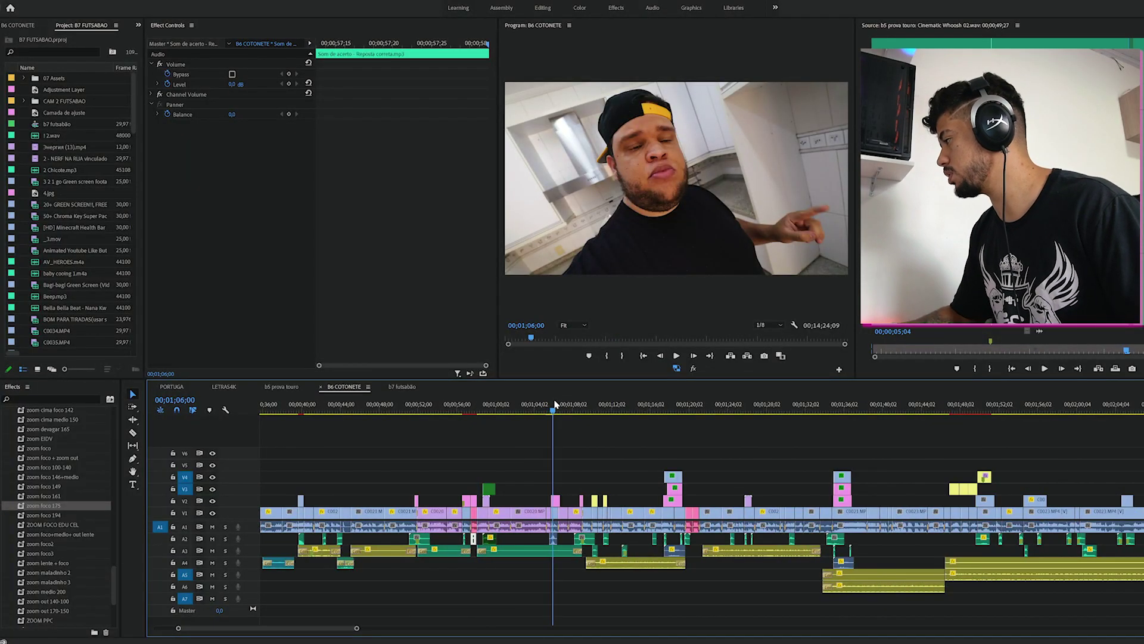
left_click(659, 404)
left_click(672, 476)
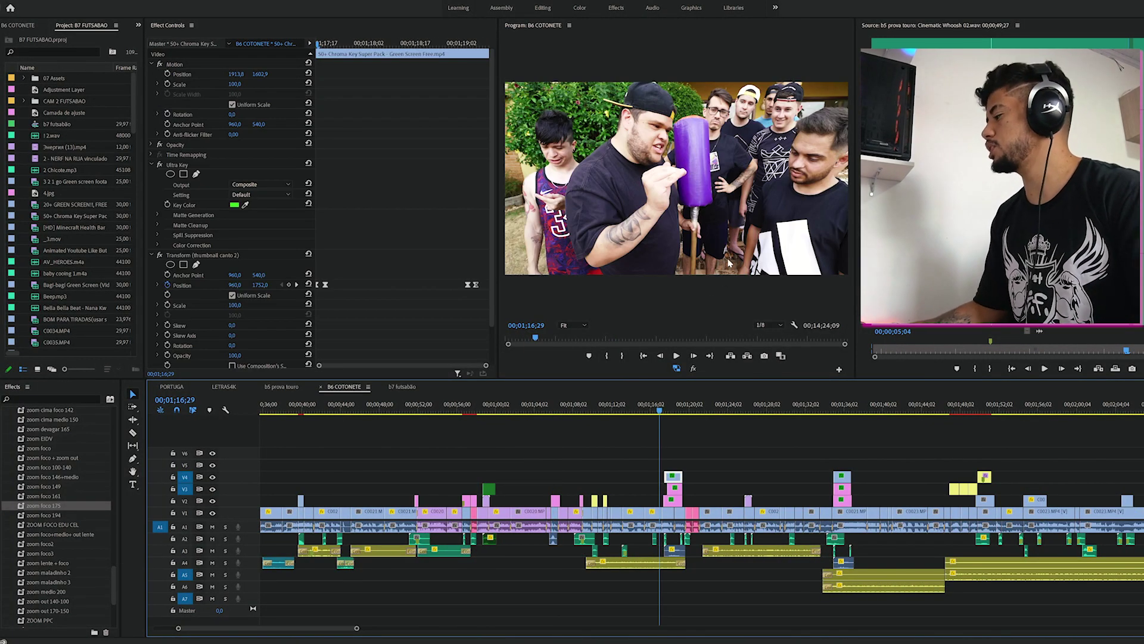
key("space")
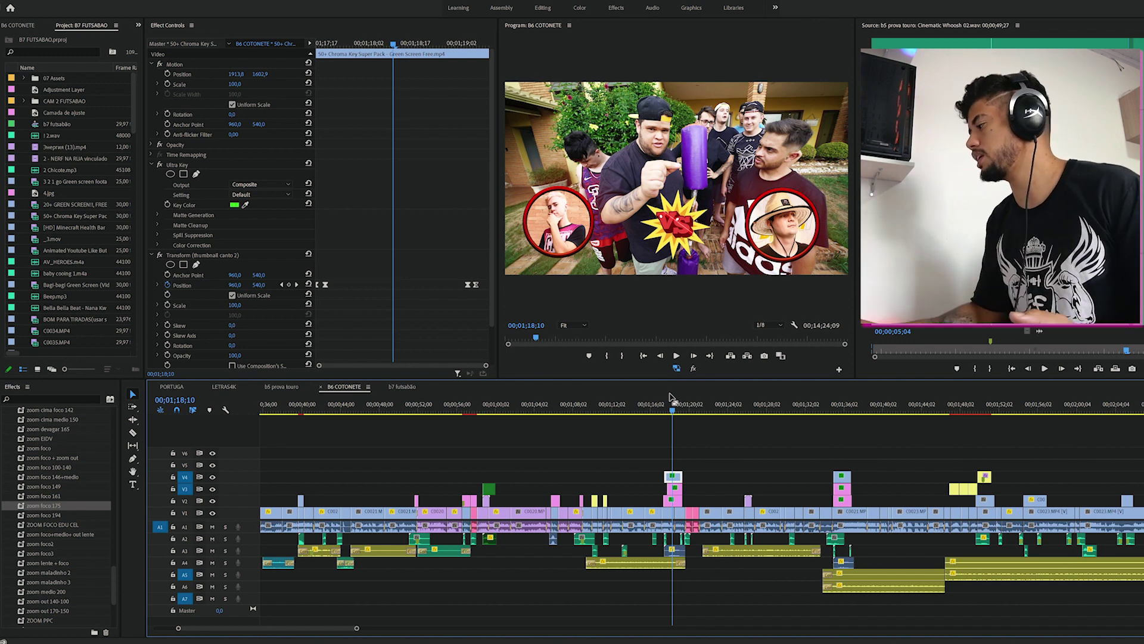
- Replay the versus portraits overlay from 00;01;17;04 and scrub back from about 00;01;18;19 to recheck the VS burst
key("shift+5")
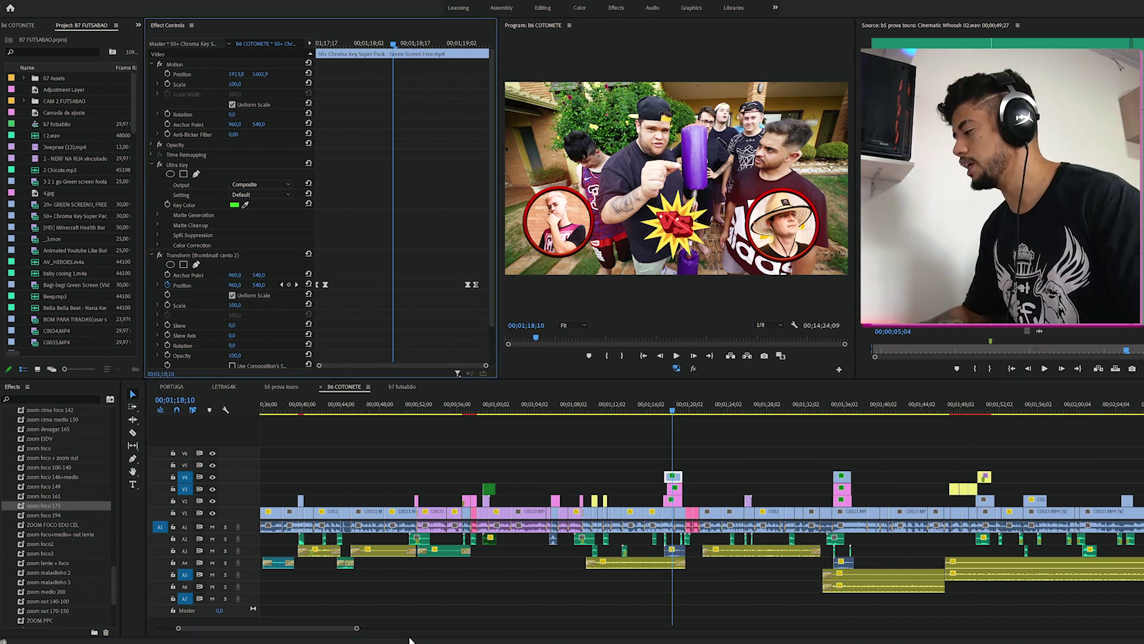
key("equal")
key("equal")
key("equal")
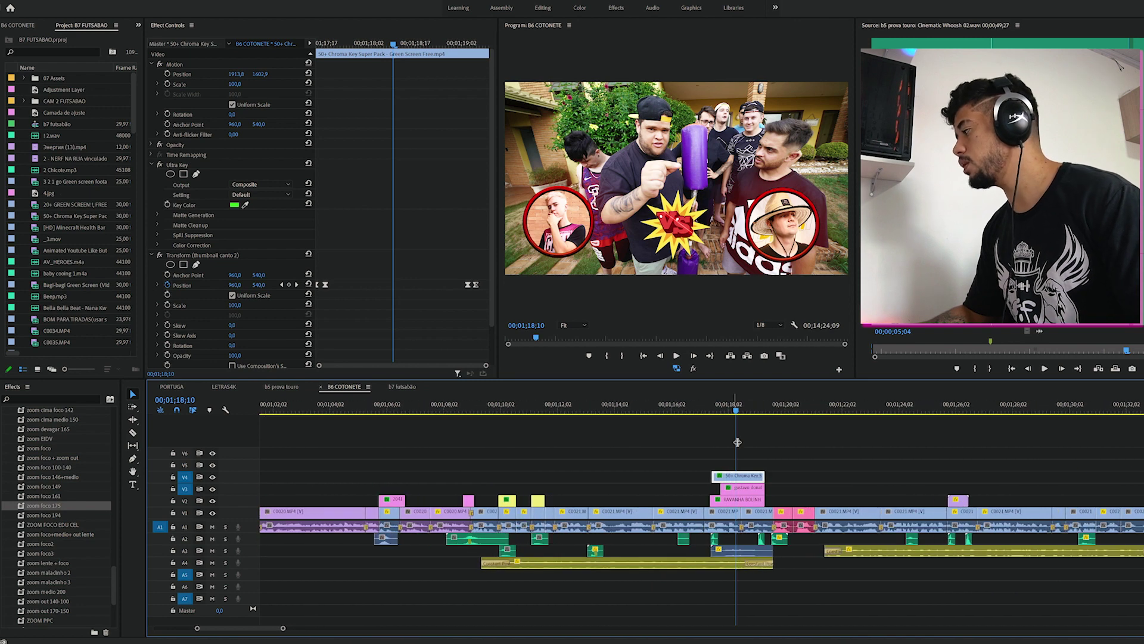
left_click(703, 408)
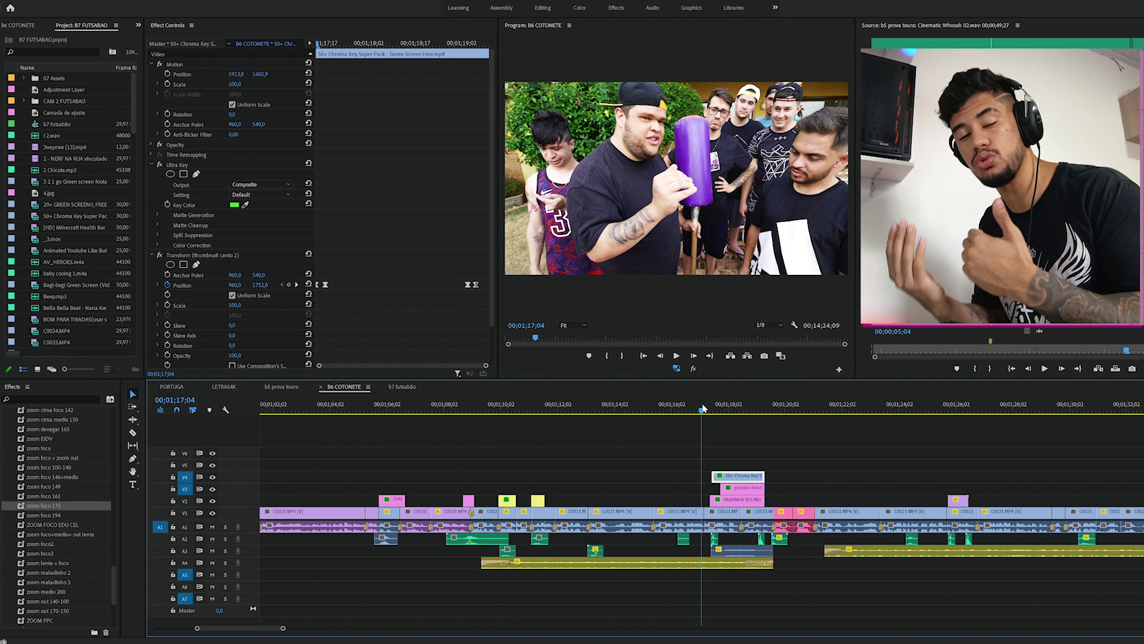
key("space")
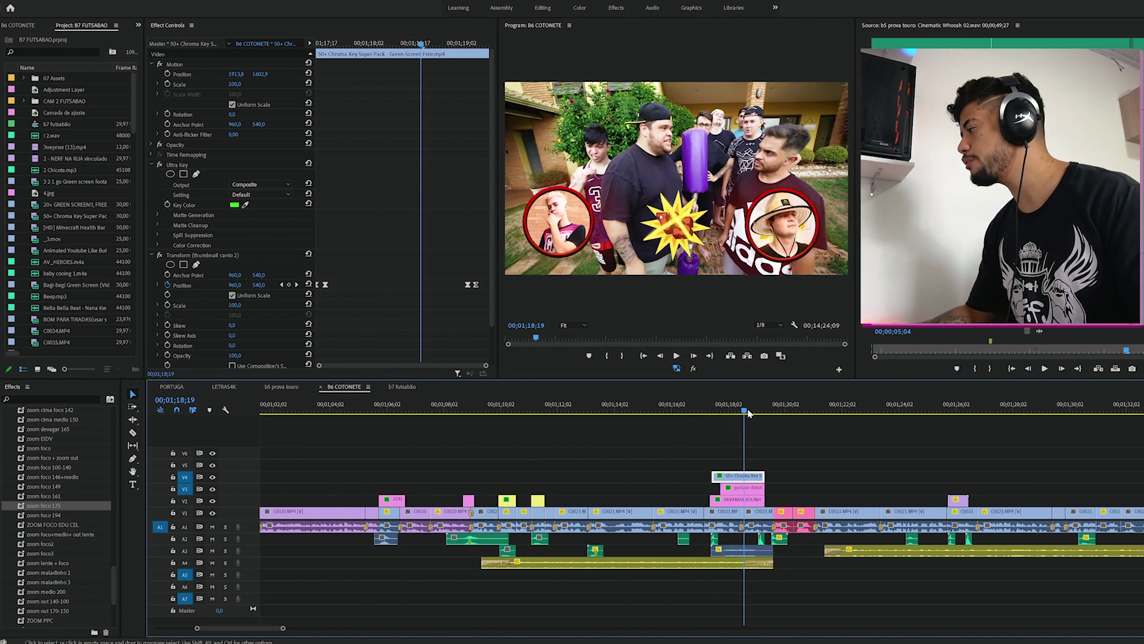
left_click_drag(742, 414, 735, 415)
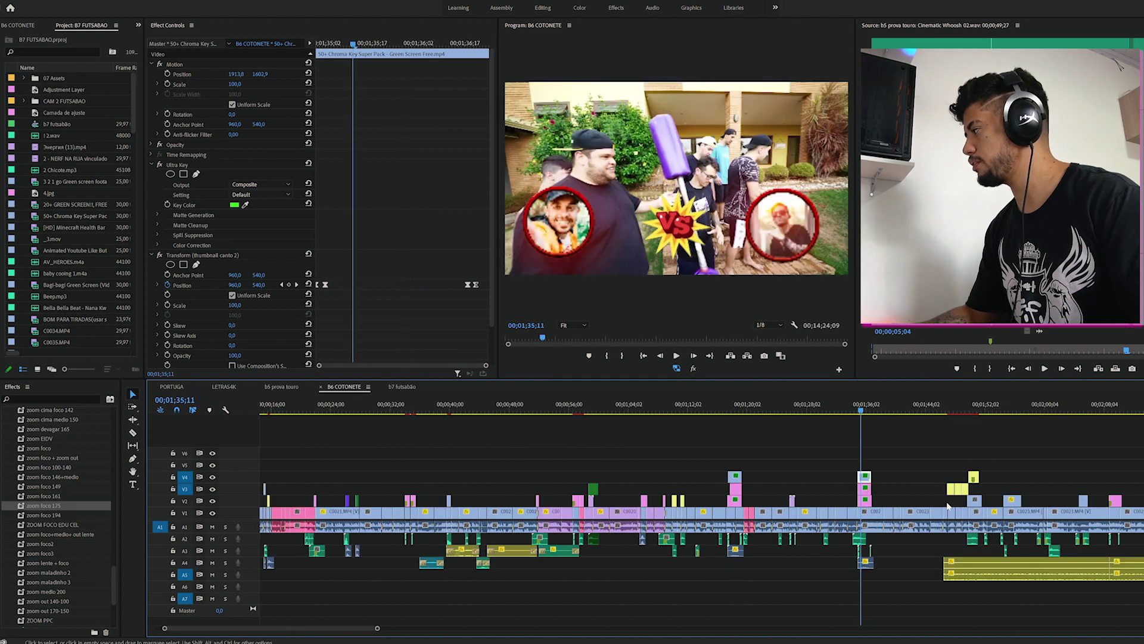
- Locate the fire overlay clip on V2 near 00;13;51 in B6 COTONETE, select it and set the playhead to 00;13;50;09
scroll(915, 567, "down", 6)
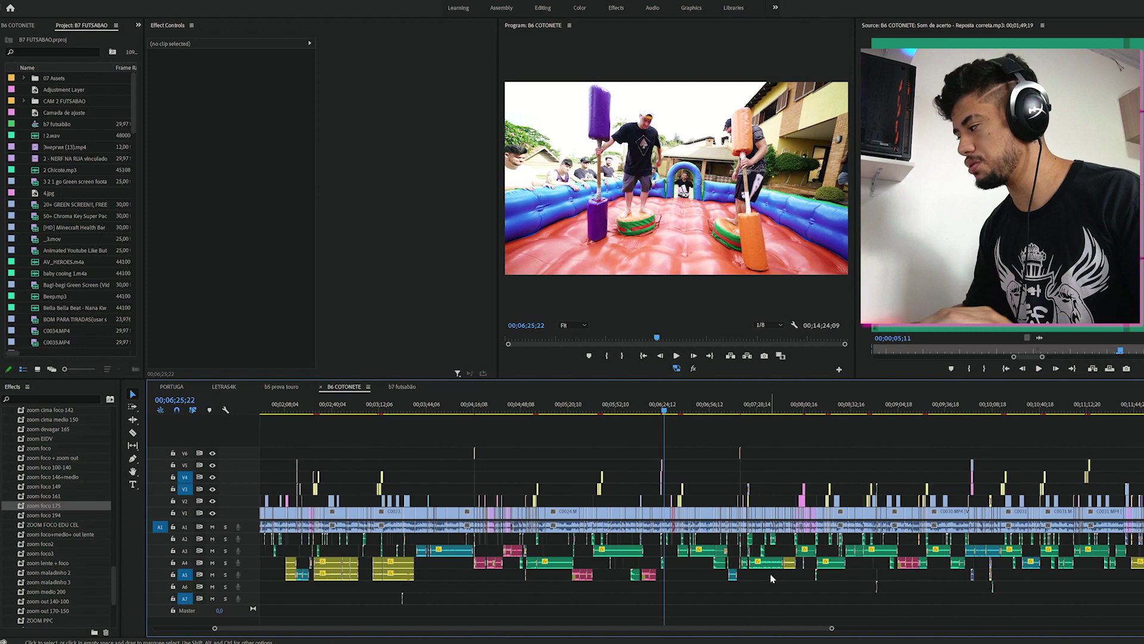
scroll(692, 410, "down", 3)
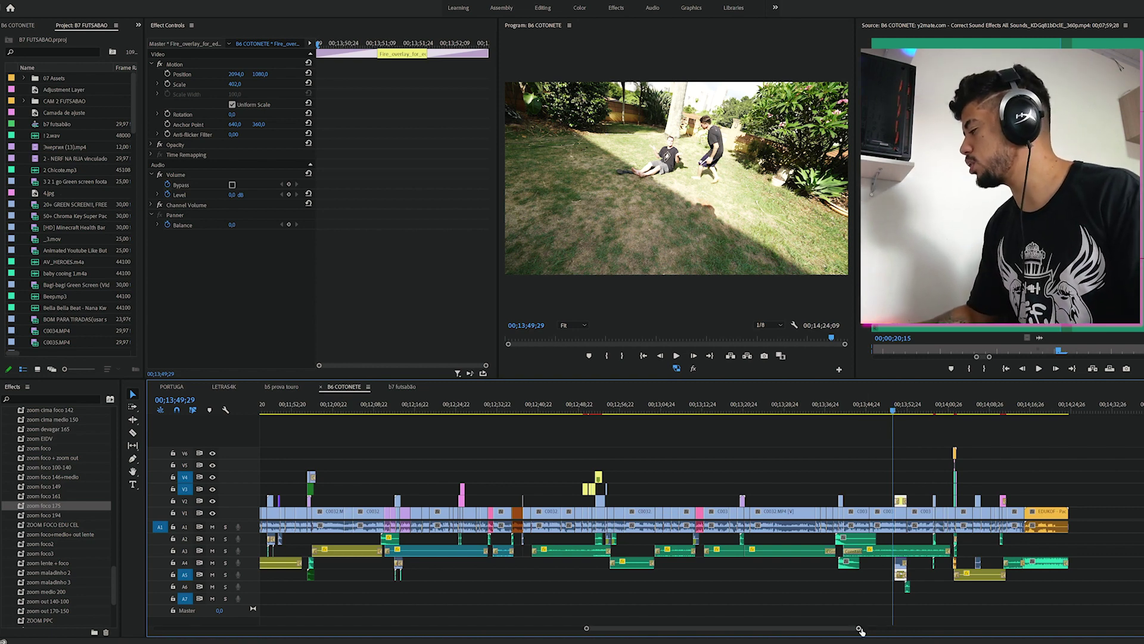
key("=")
key("=")
key("=")
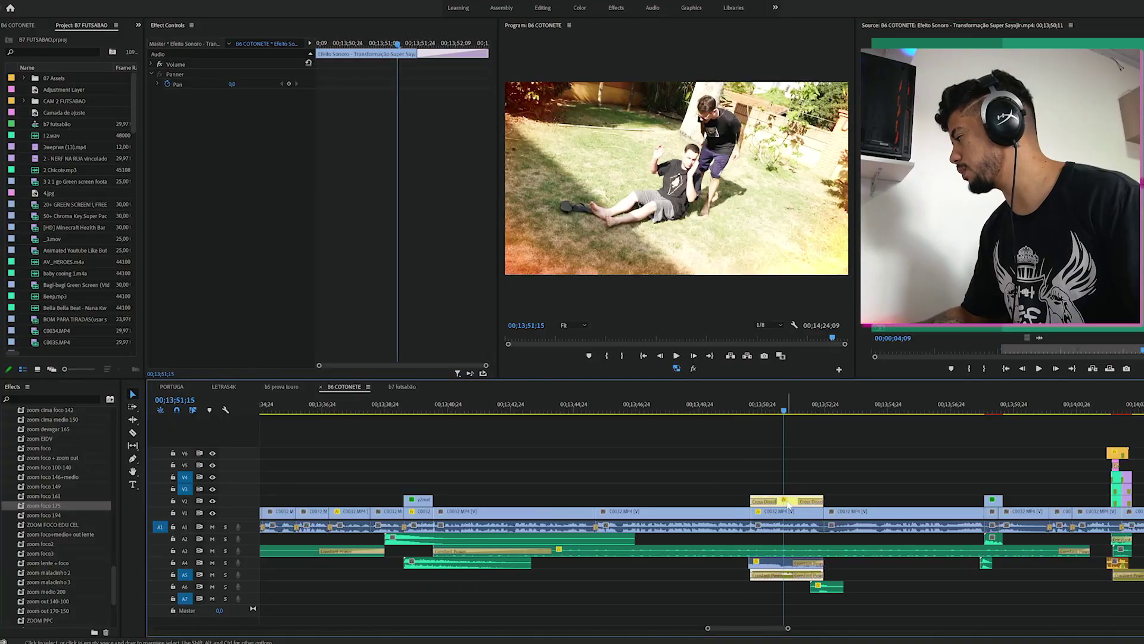
double_click(788, 504)
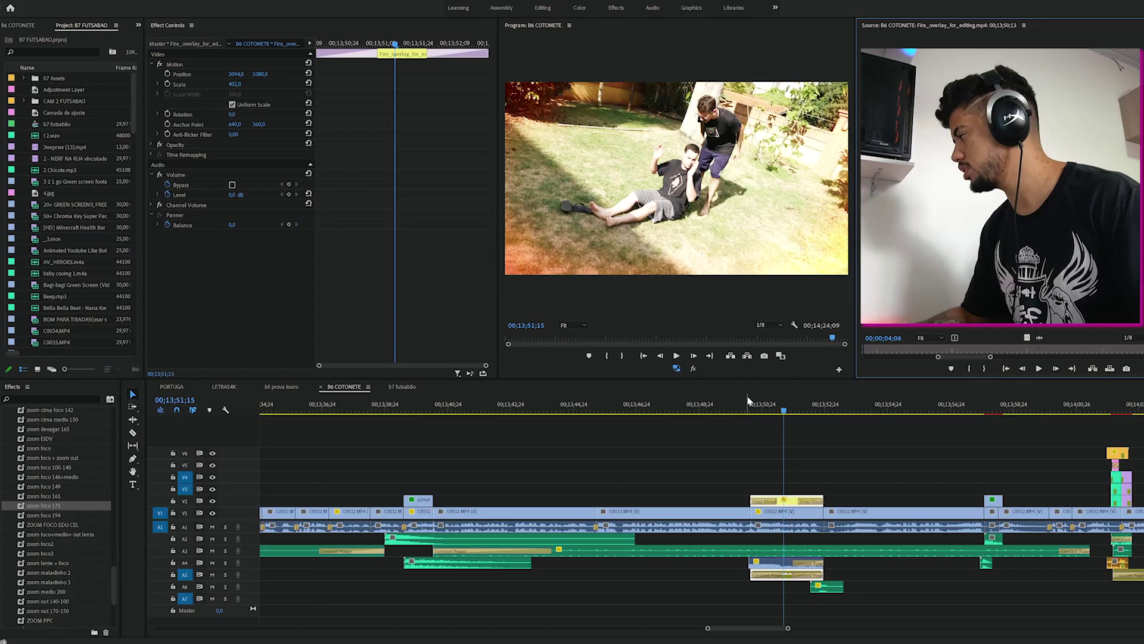
left_click(746, 406)
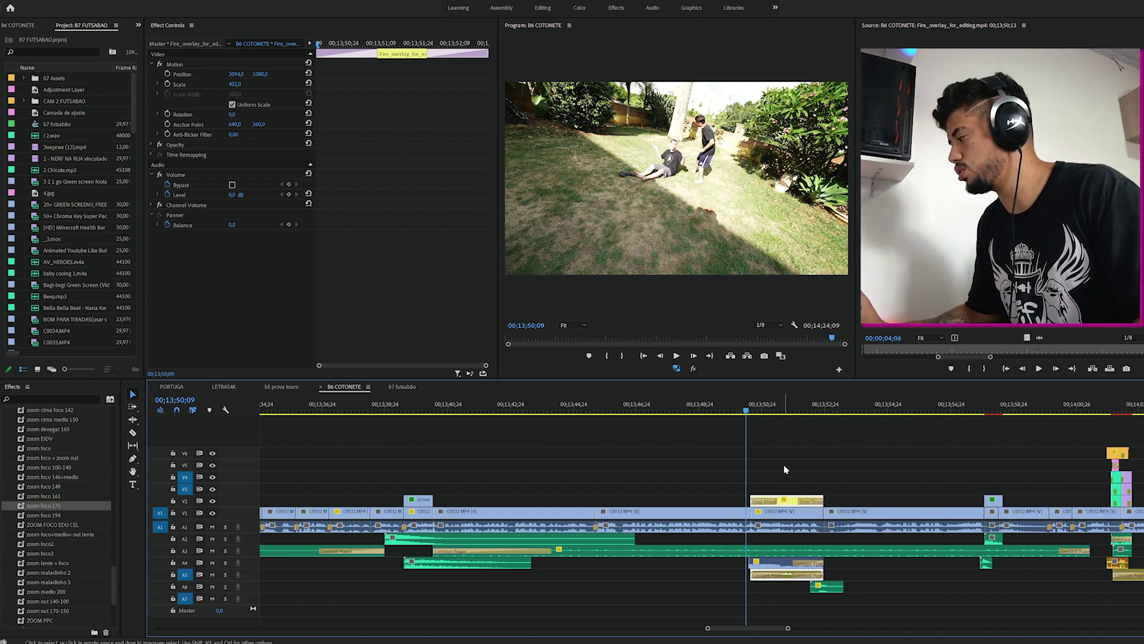
- Delete the long audio clip on A3 running under the fire overlay and play the scene from 00;13;50;09 to 00;13;53;00
key("Delete")
key("space")
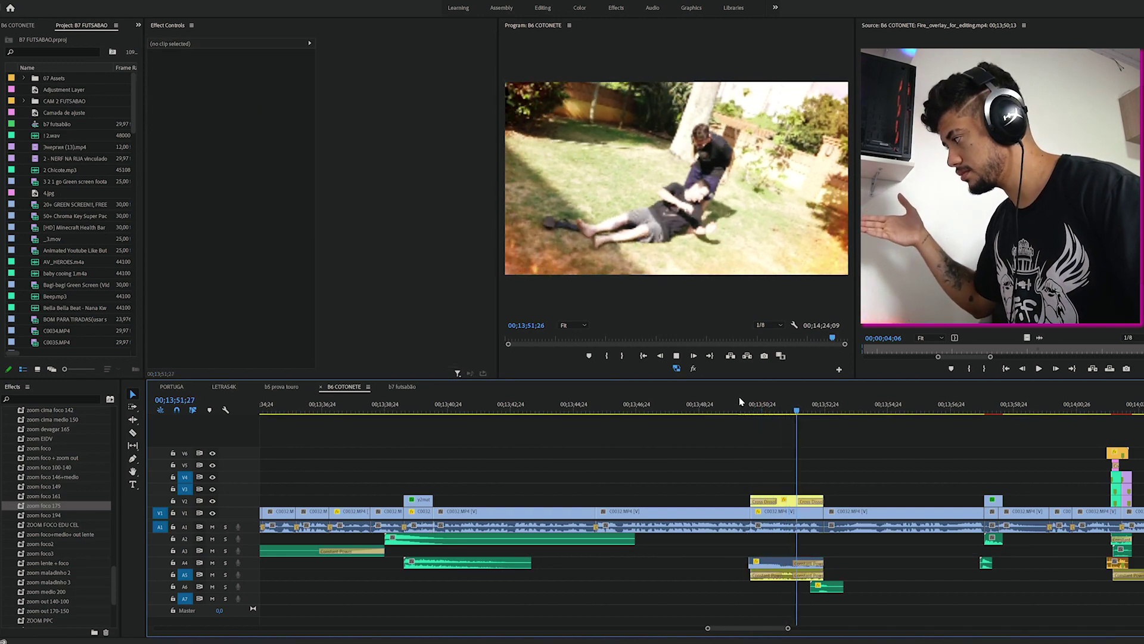
key("space")
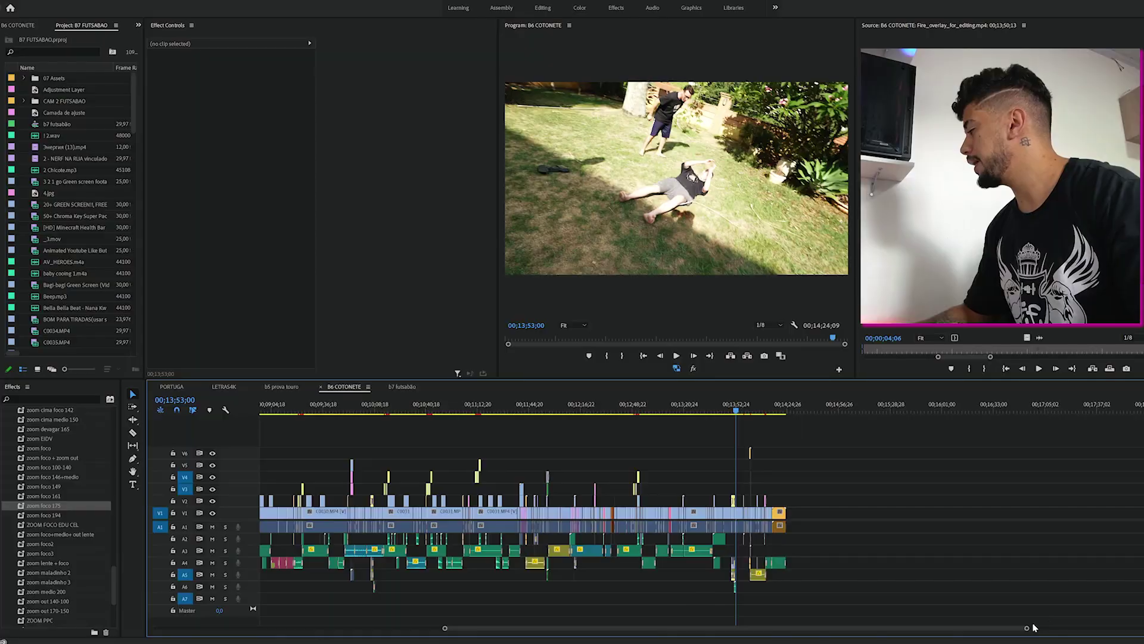
- Switch from B6 COTONETE to the b7 futsabão sequence and examine its layered timeline as a whole and in detail around 00;01;19;03
left_click_drag(966, 629, 677, 628)
left_click_drag(536, 408, 456, 408)
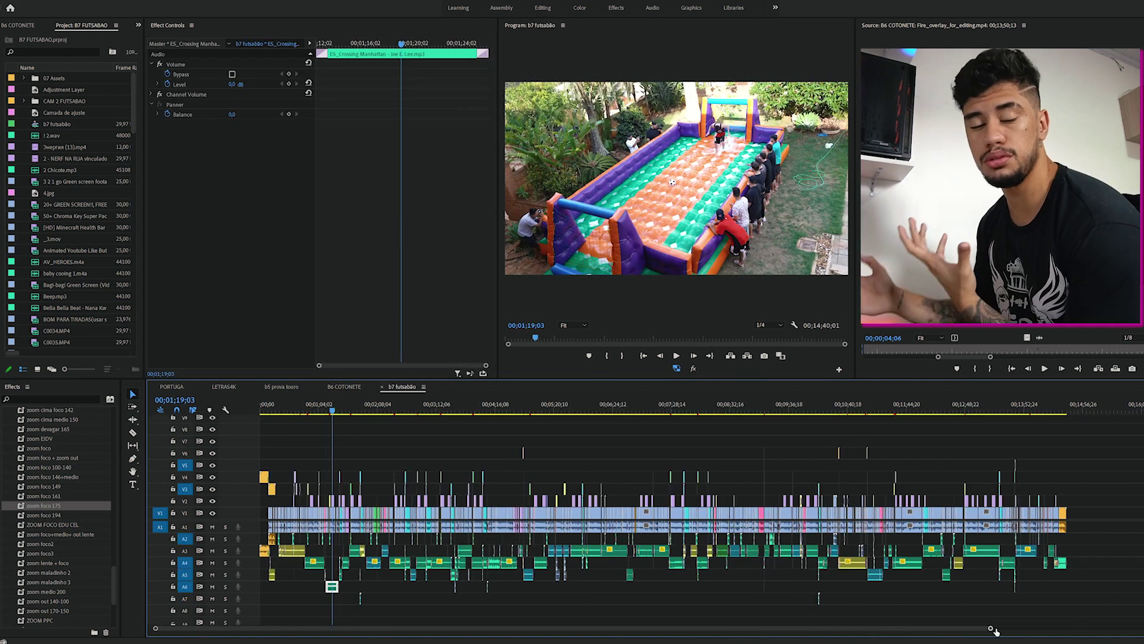
key("=")
key("=")
key("=")
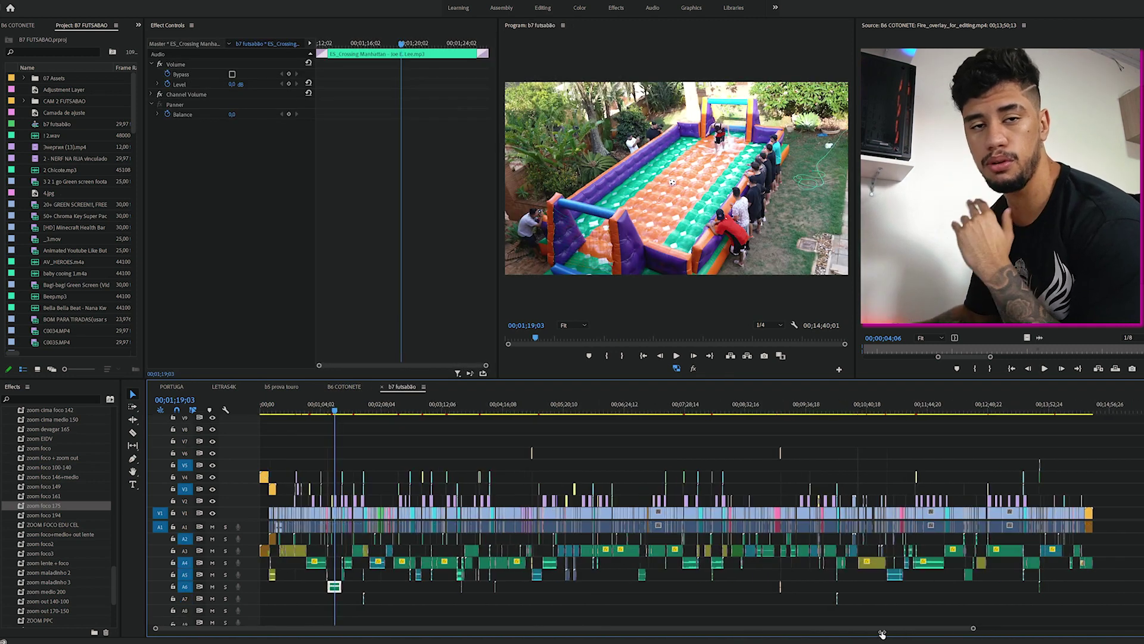
key("=")
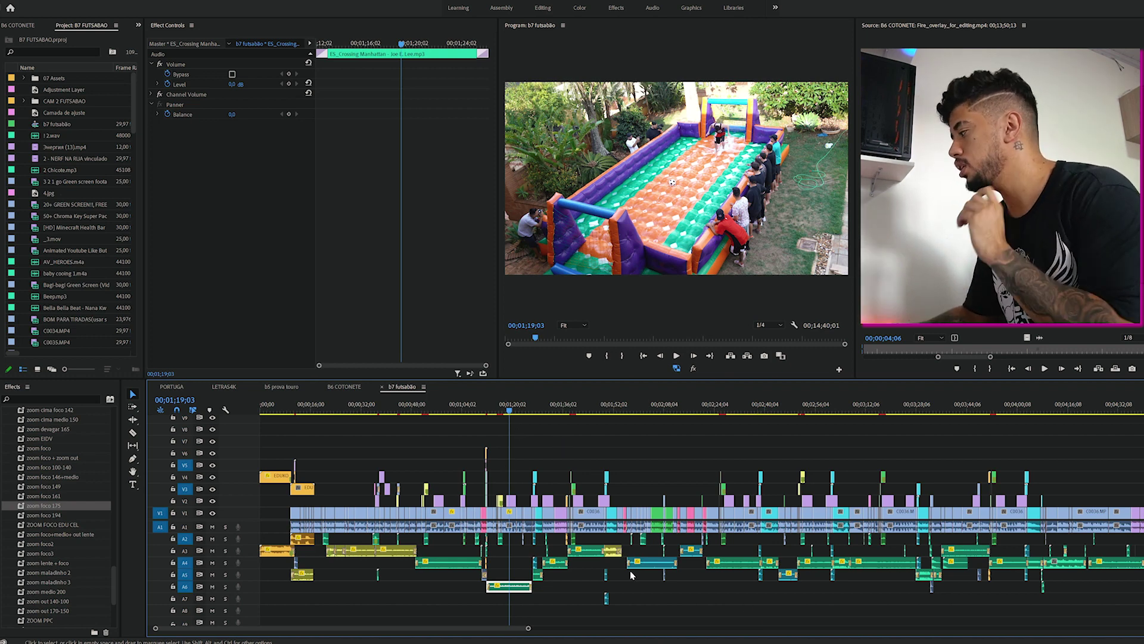
key("=")
key("=")
key("=")
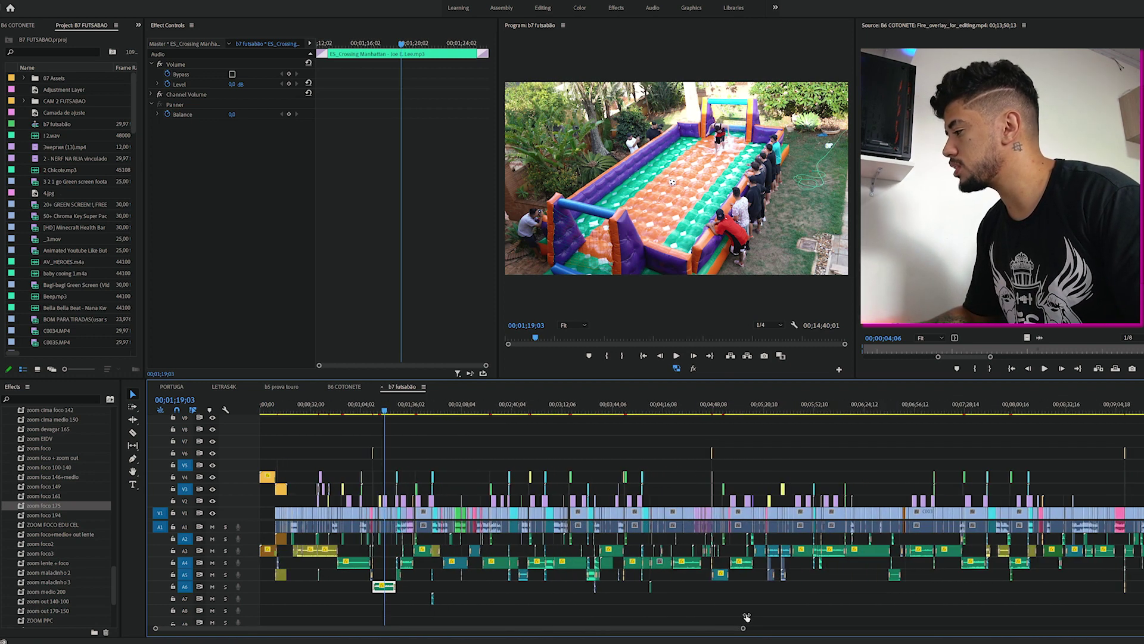
key("-")
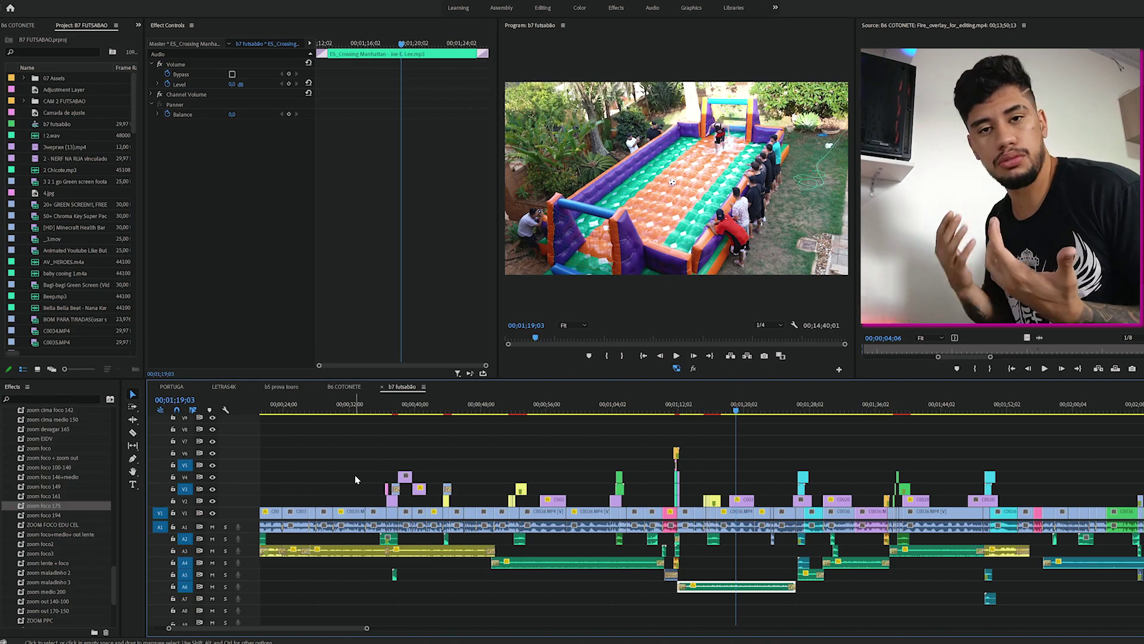
scroll(711, 541, "down", 3)
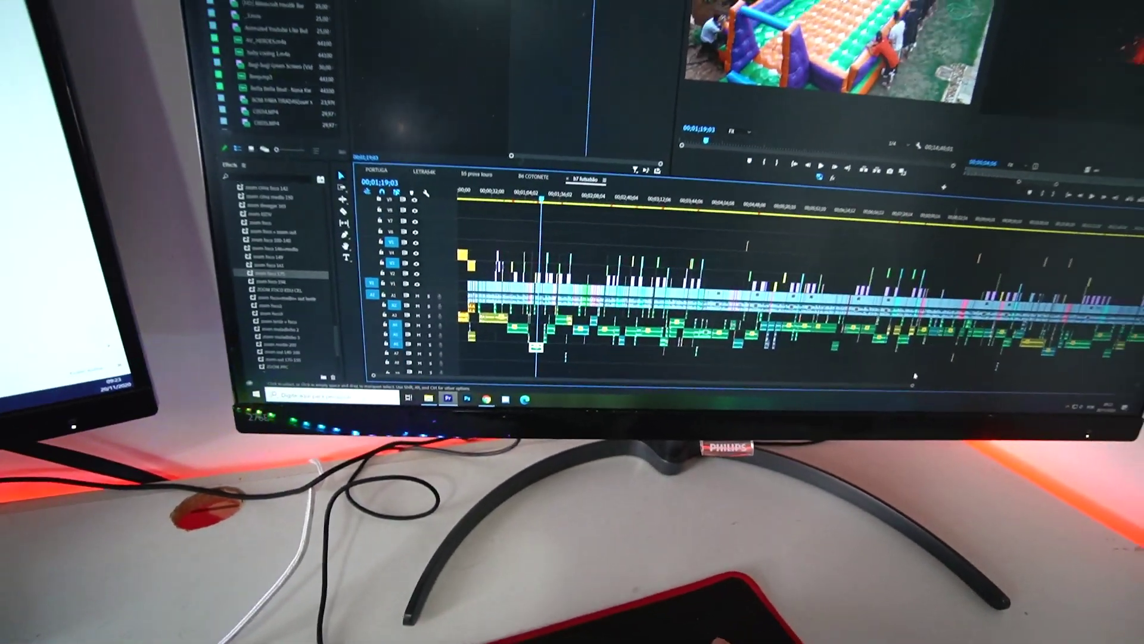
- Delete the overlay clips above V1 and the added audio clips below A1 across b7 futsabão, and undo the audio deletion
key("backslash")
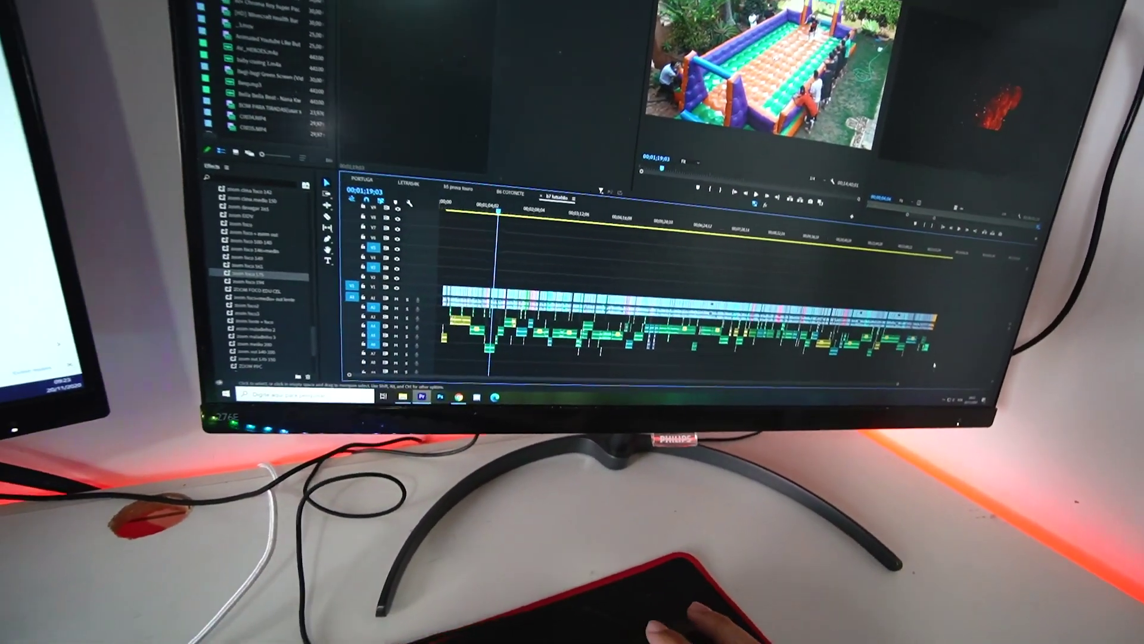
key("Delete")
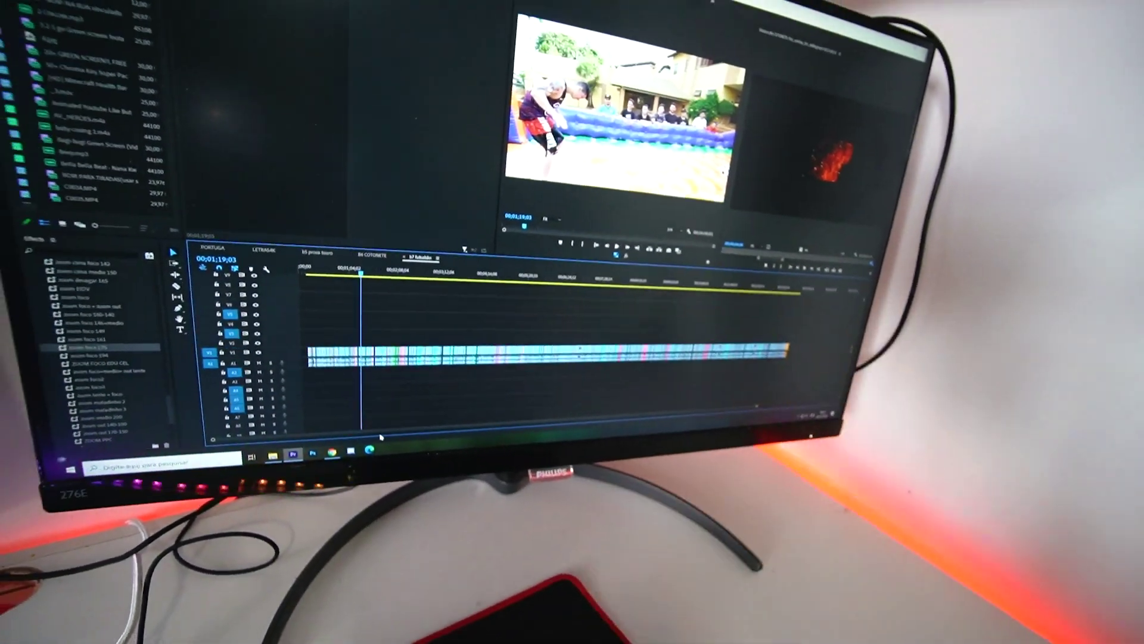
key("ctrl+z")
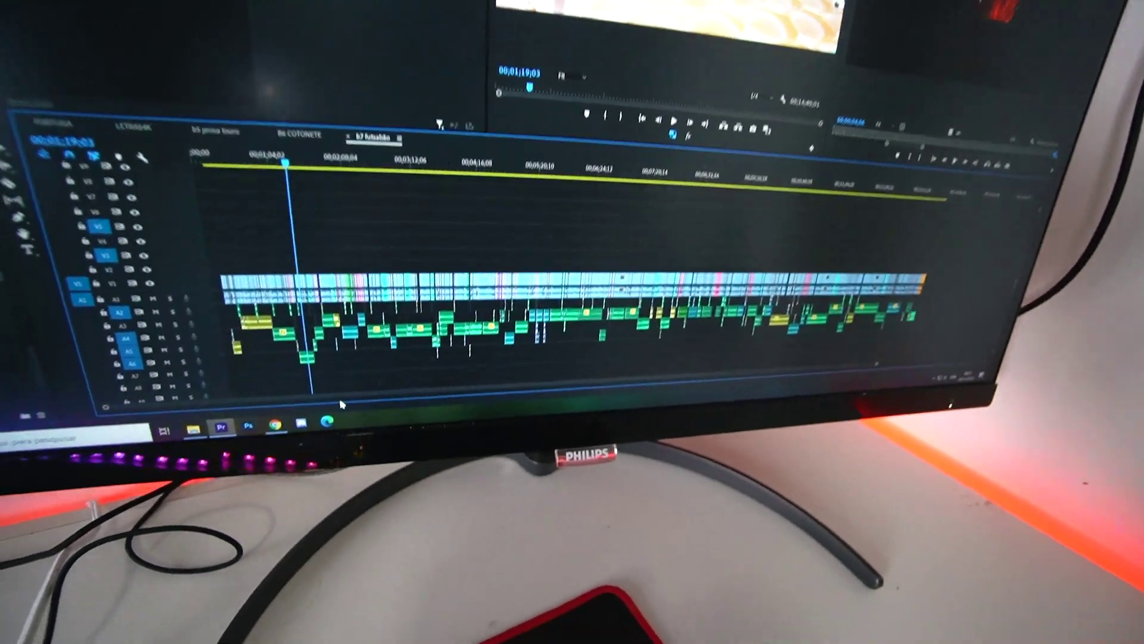